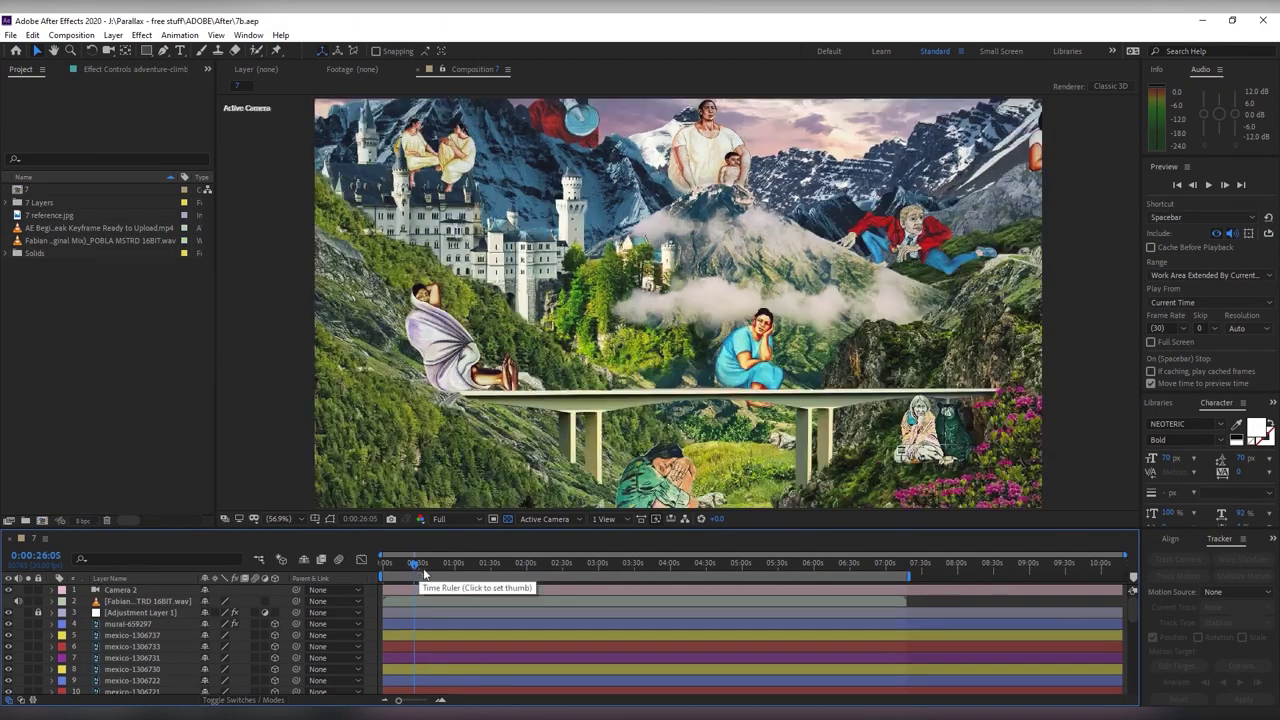
Preview several later moments of the mountain collage, then scrub back toward the composition start
left_click(478, 564)
left_click(599, 564)
left_click(482, 564)
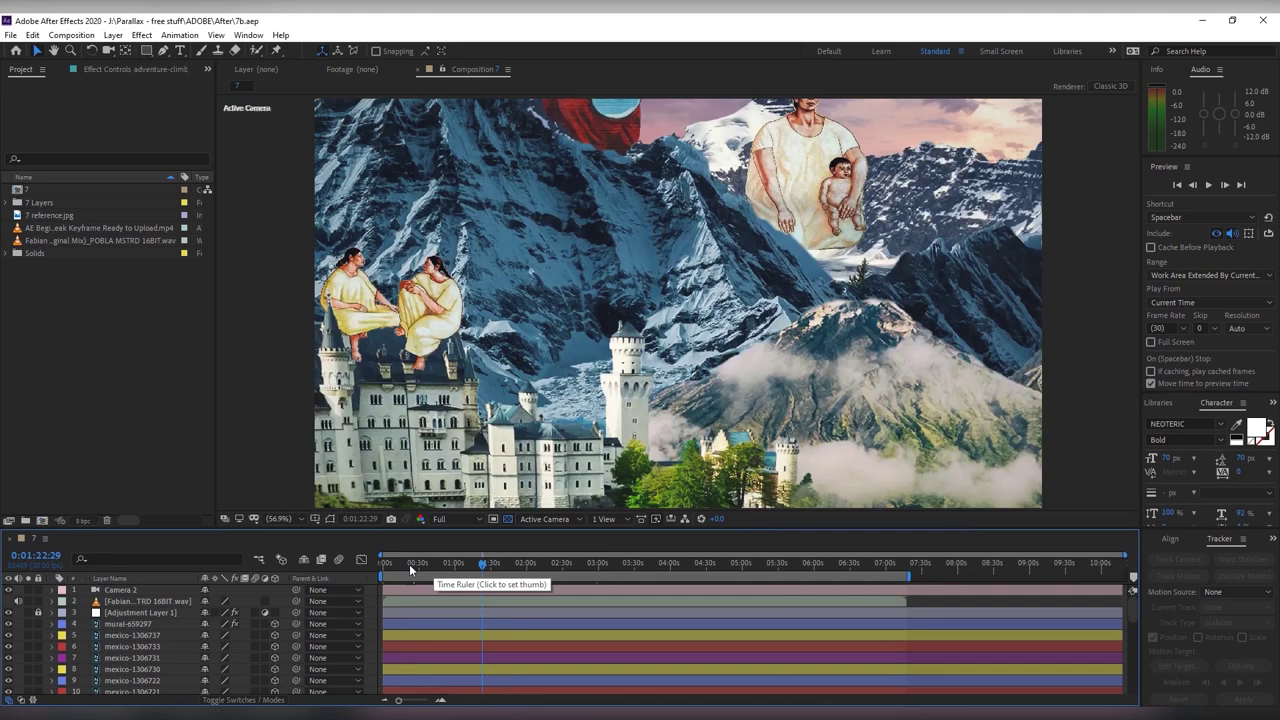
left_click_drag(409, 564, 374, 605)
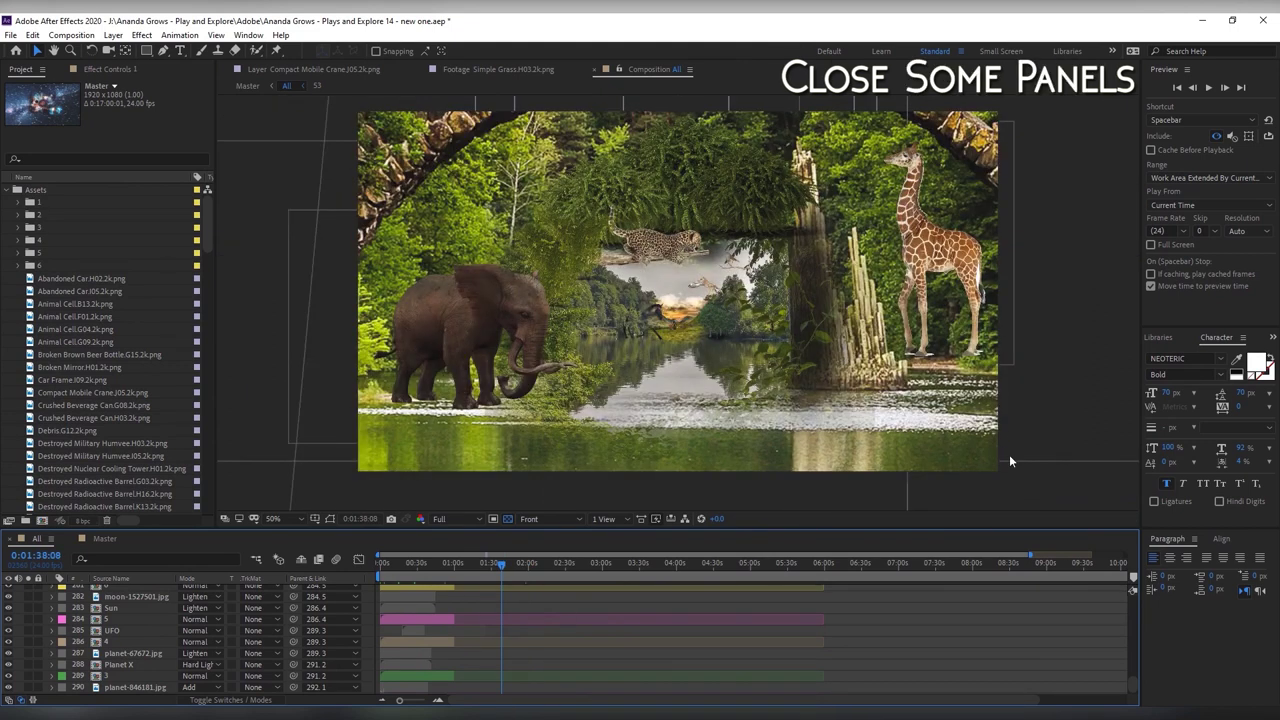
Close the Character, Libraries and Paragraph panels using each panel's menu
left_click(1243, 337)
left_click(1200, 340)
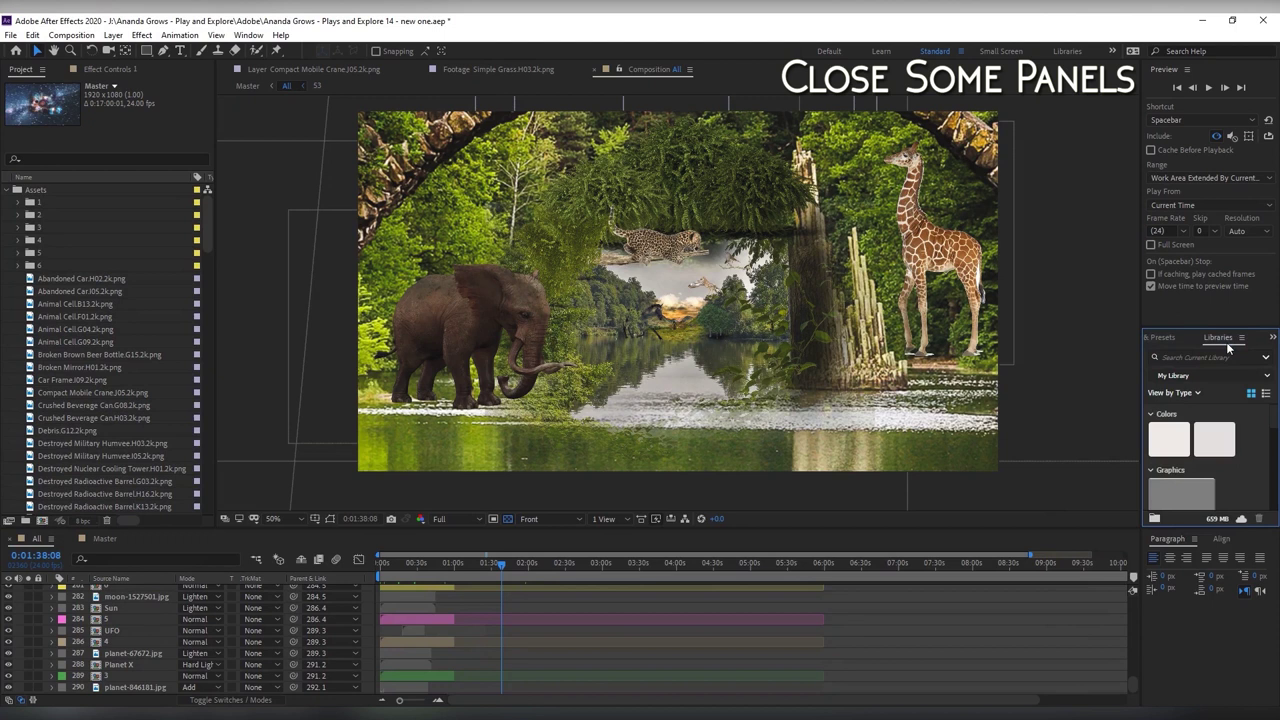
left_click(1243, 337)
left_click(1200, 340)
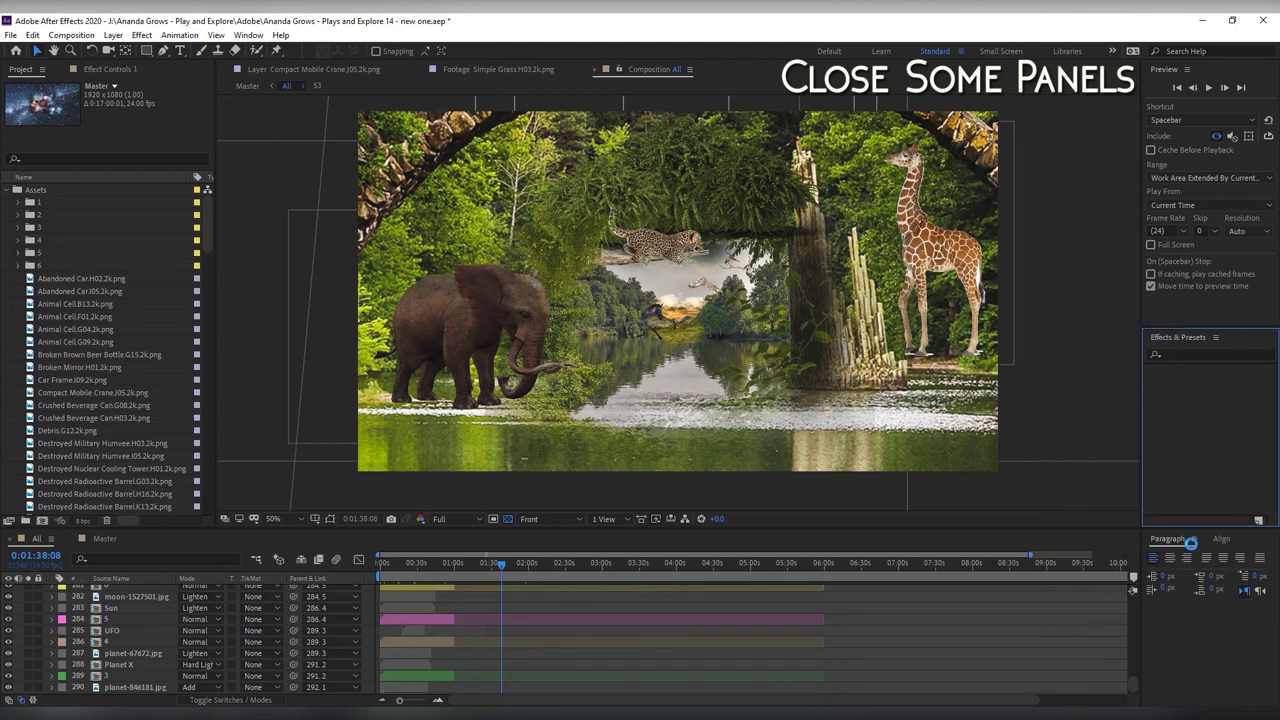
left_click(1194, 538)
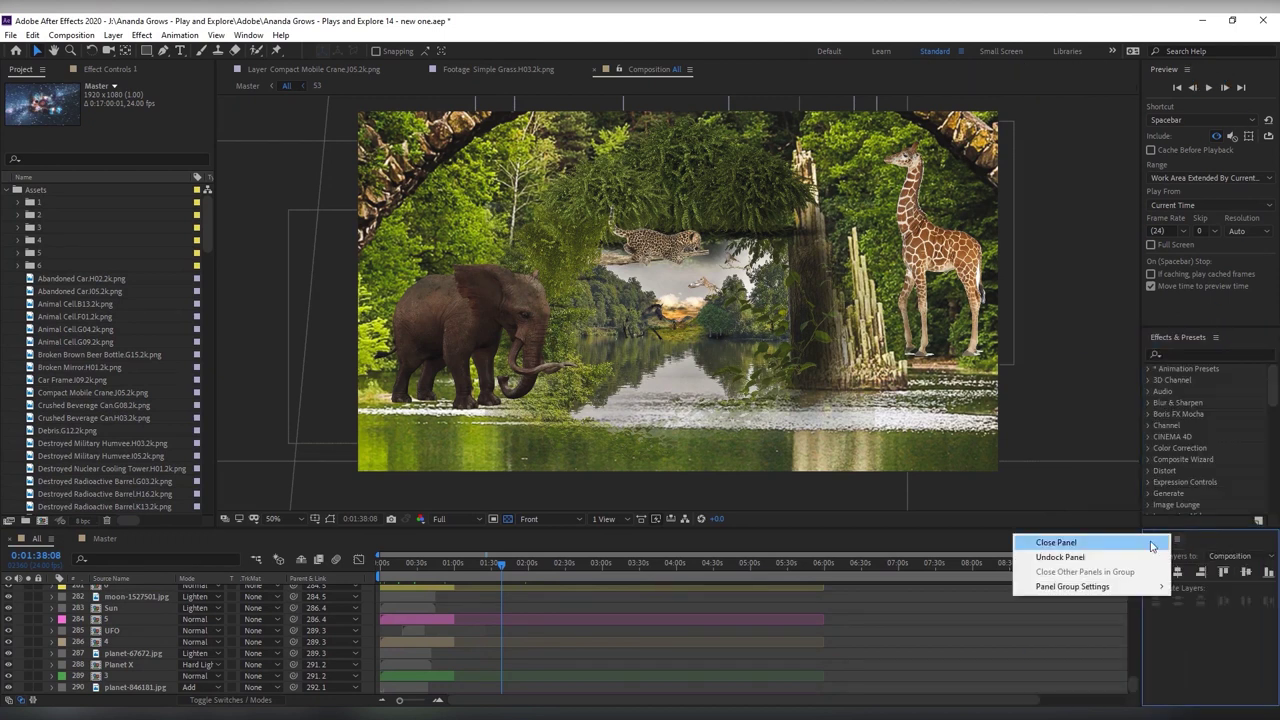
left_click(1060, 541)
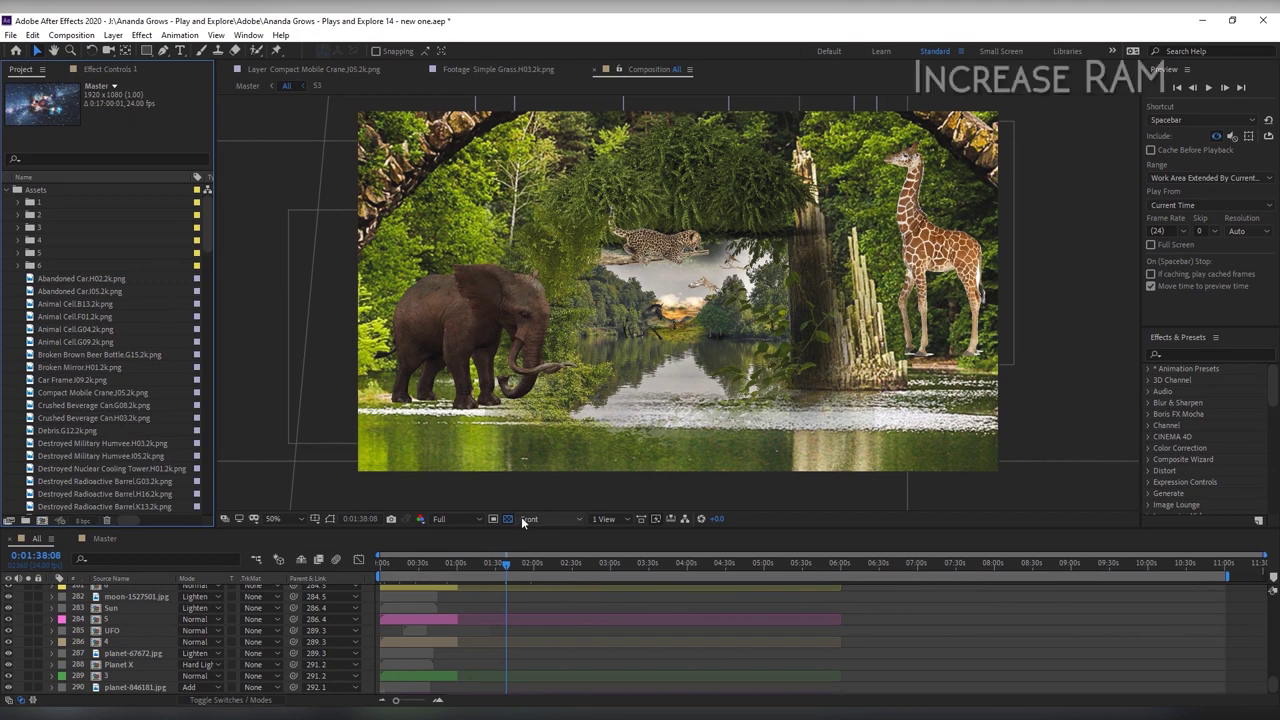
In Memory preferences, set RAM reserved for other applications to 3 GB
left_click(33, 35)
mouse_move(150, 406)
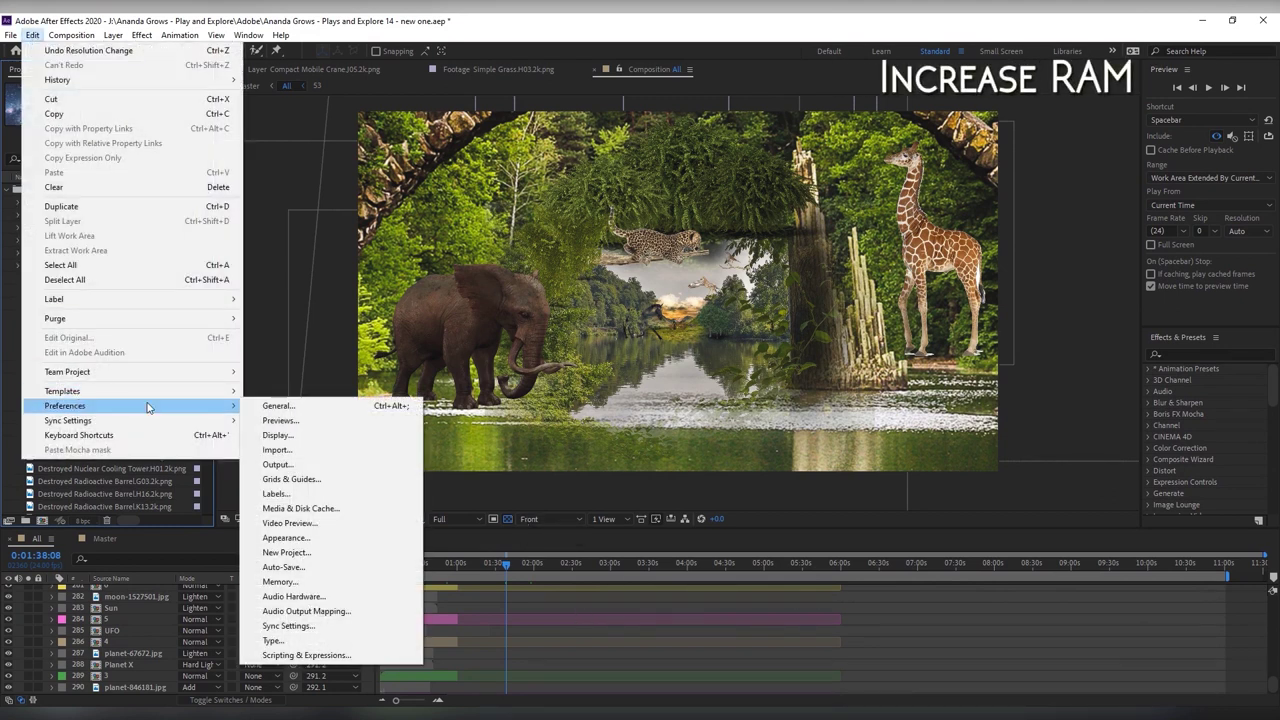
left_click(329, 583)
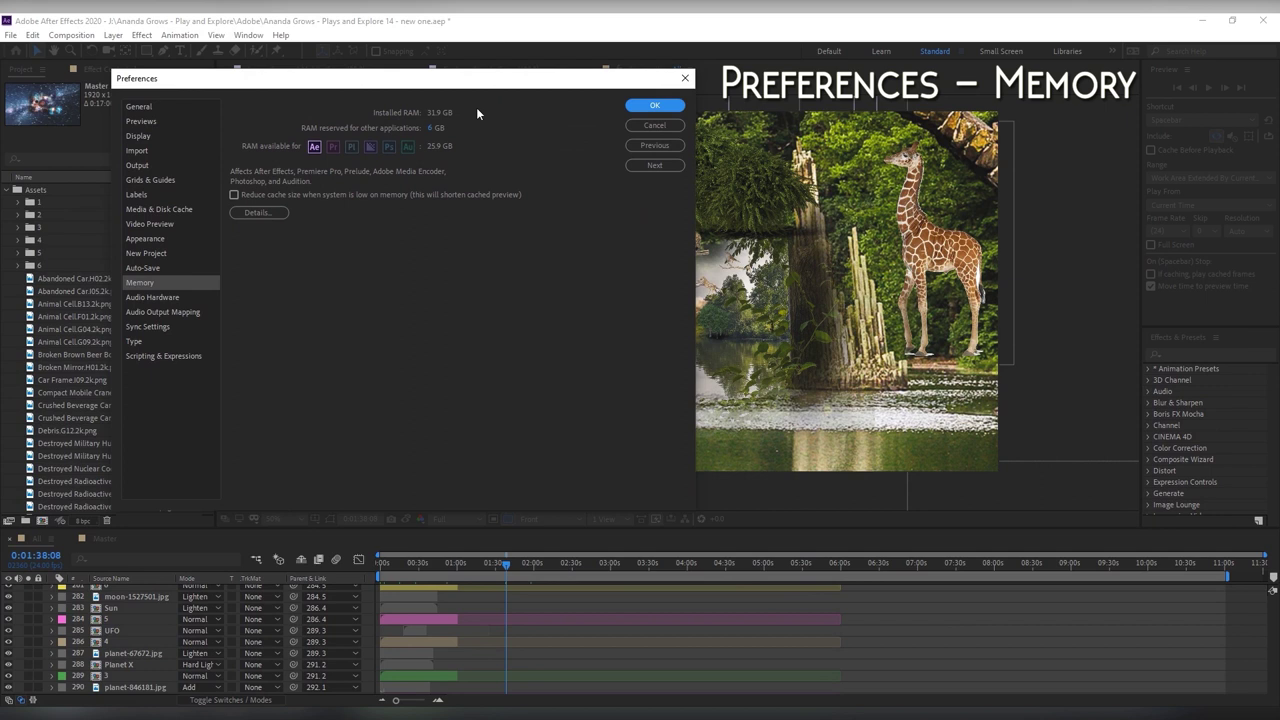
left_click_drag(416, 130, 372, 128)
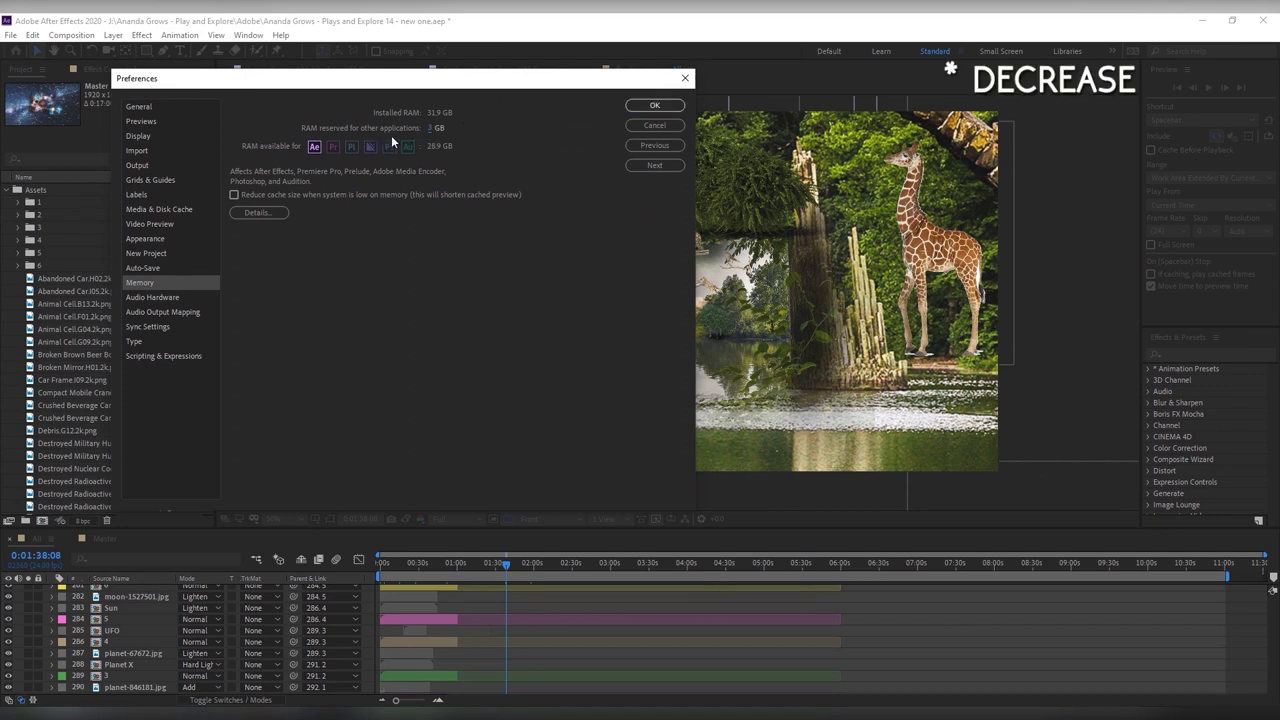
left_click_drag(429, 129, 456, 130)
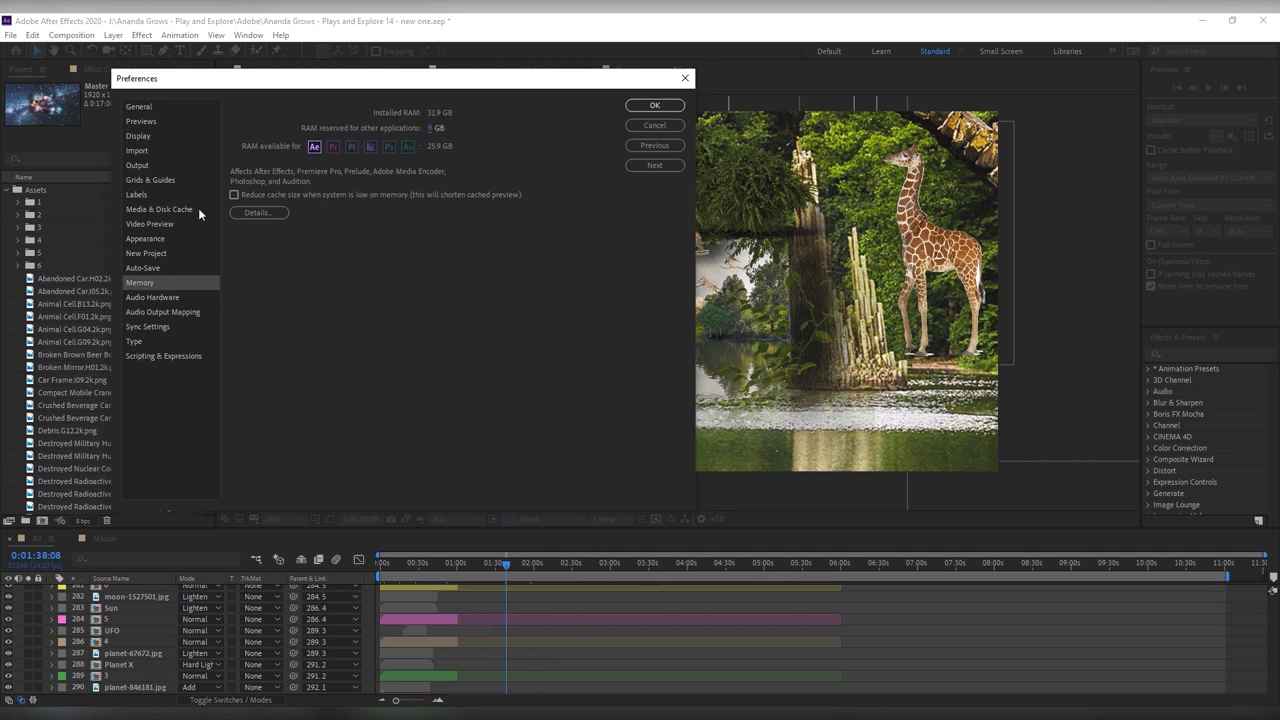
left_click_drag(437, 129, 390, 129)
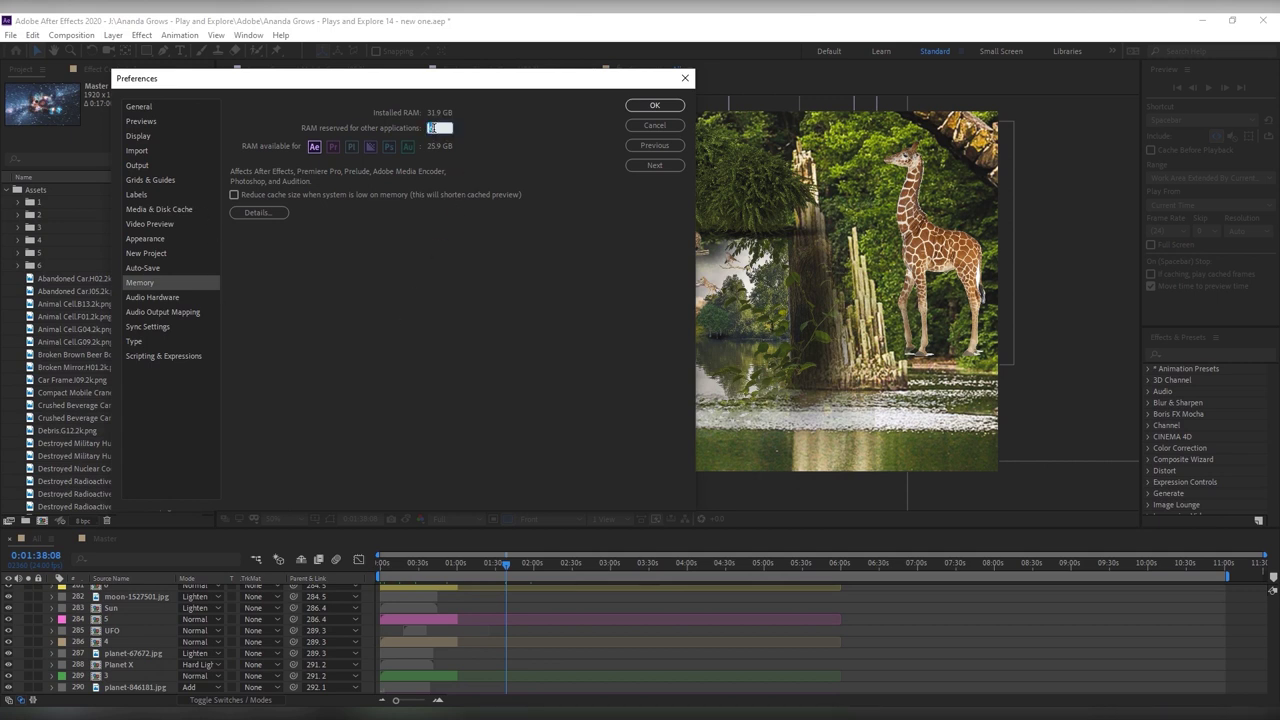
Empty the 27.2 GB disk cache from Media & Disk Cache preferences and confirm the deletion
left_click(173, 208)
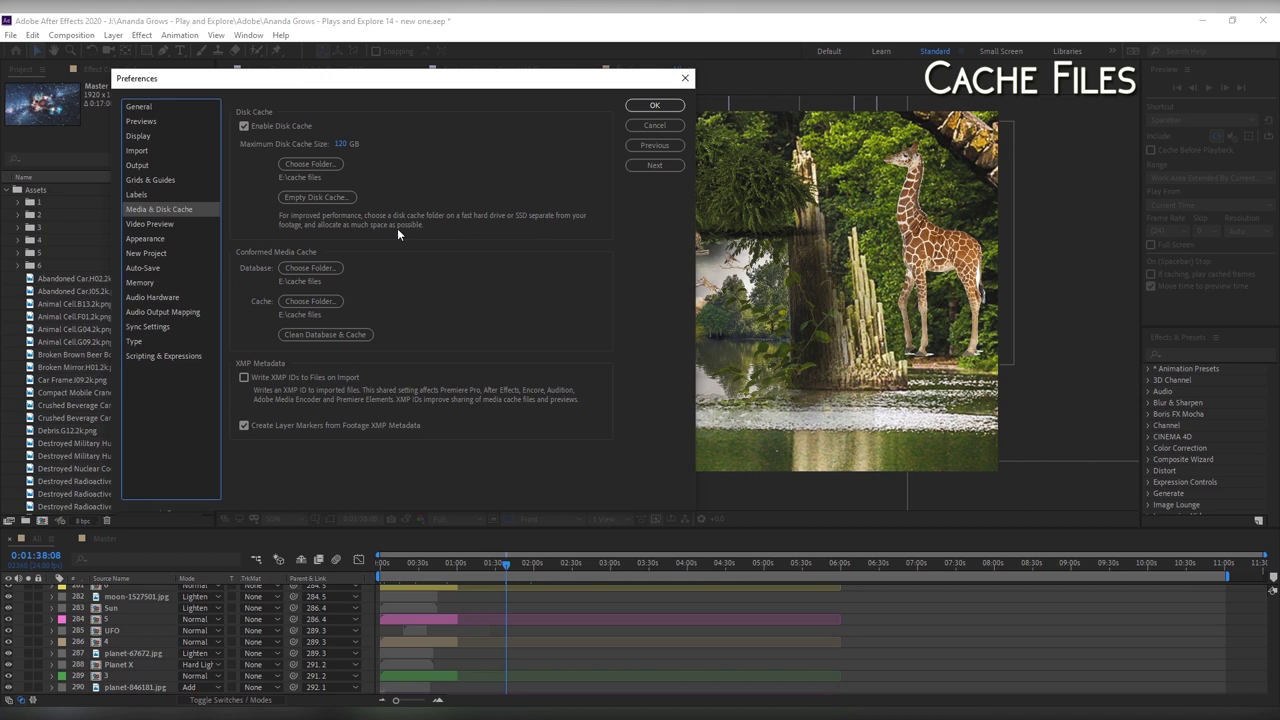
left_click(343, 198)
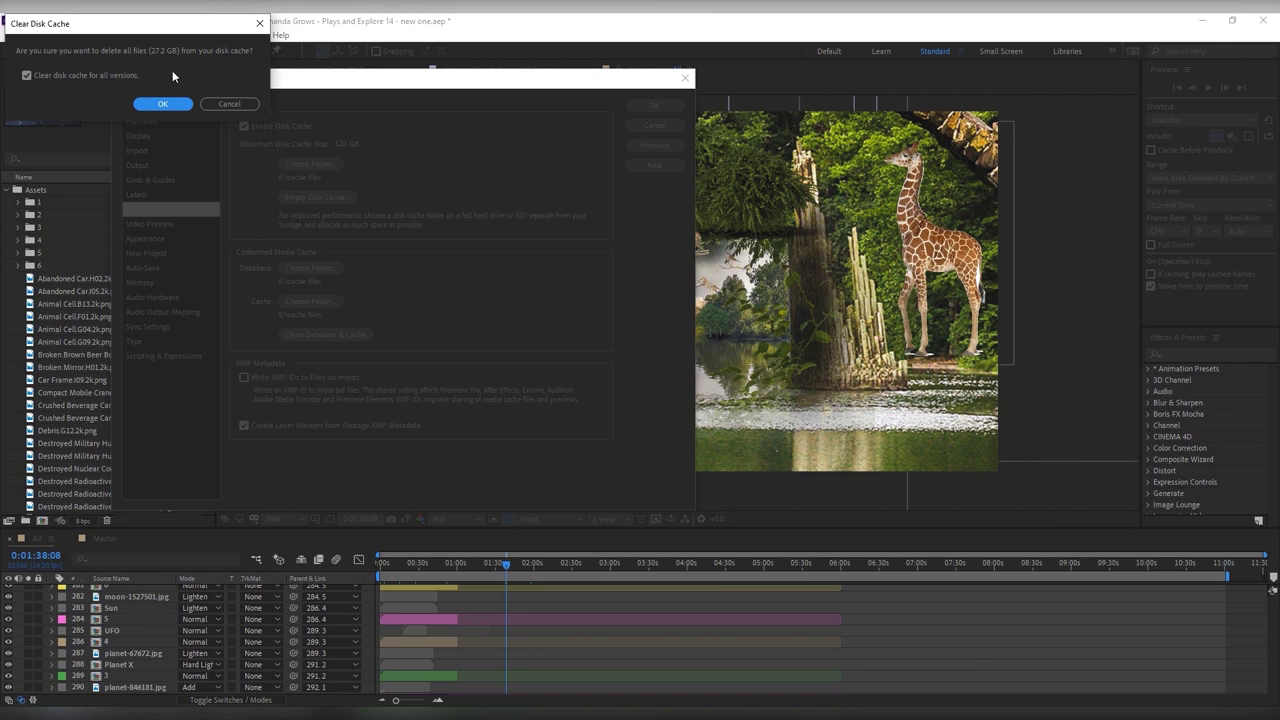
left_click(176, 104)
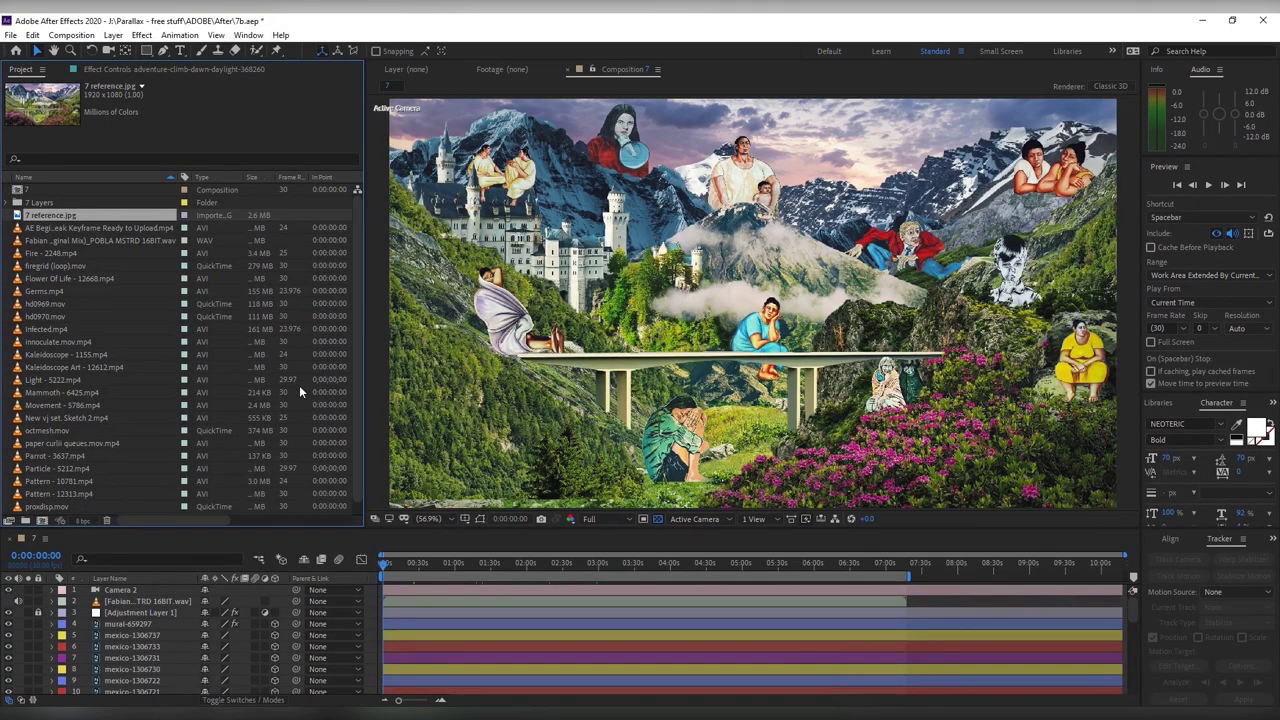
Interpret firegrid (loop).mov footage to conform to 24 fps instead of 30 fps
left_click(76, 266)
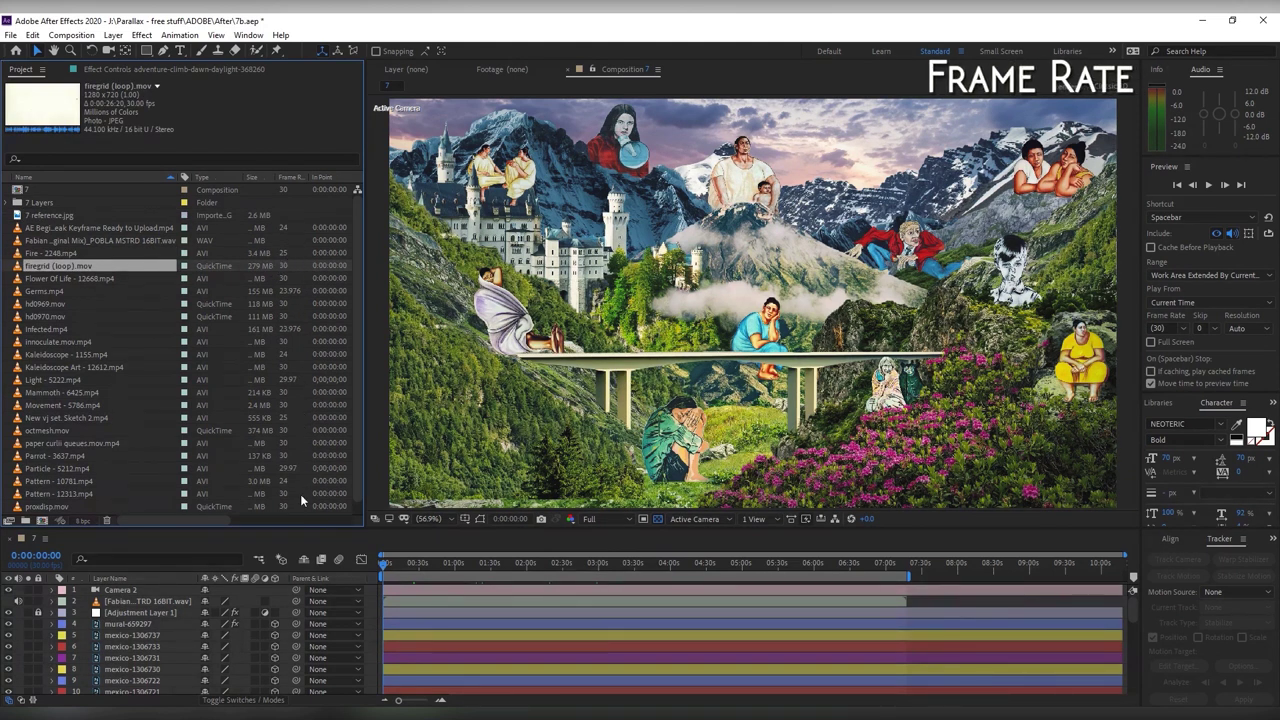
right_click(92, 266)
mouse_move(200, 362)
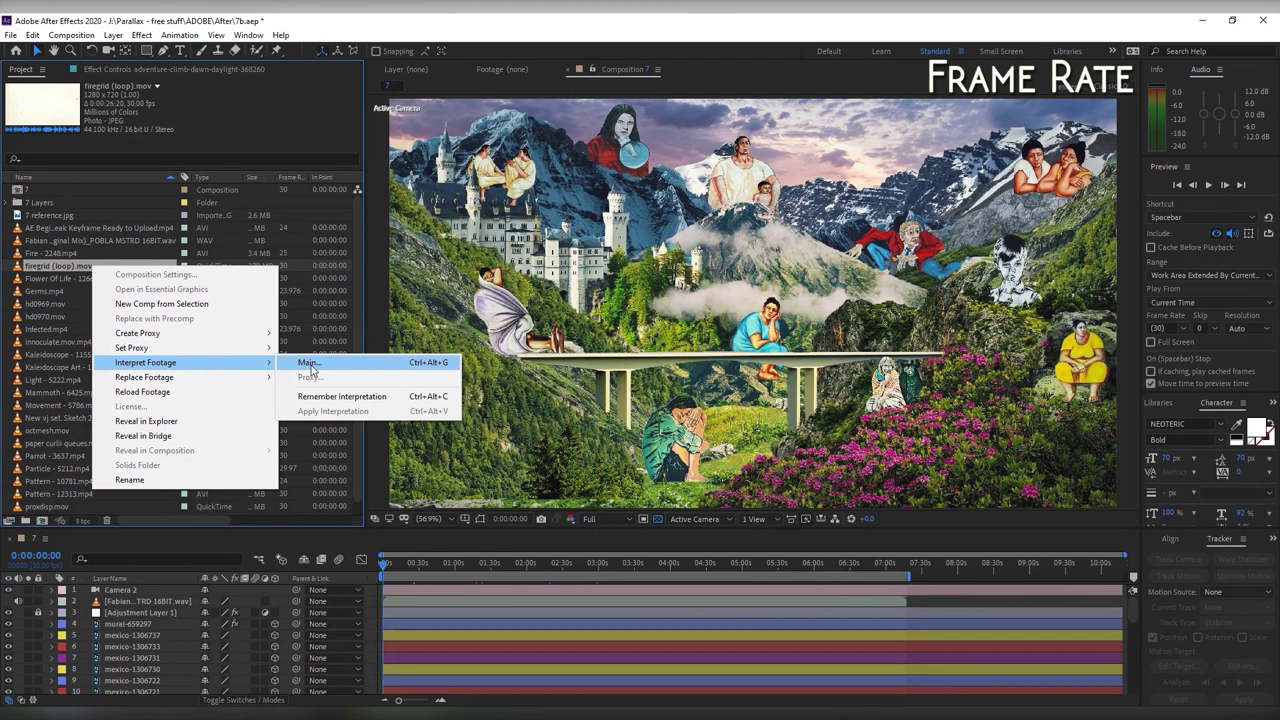
left_click(379, 366)
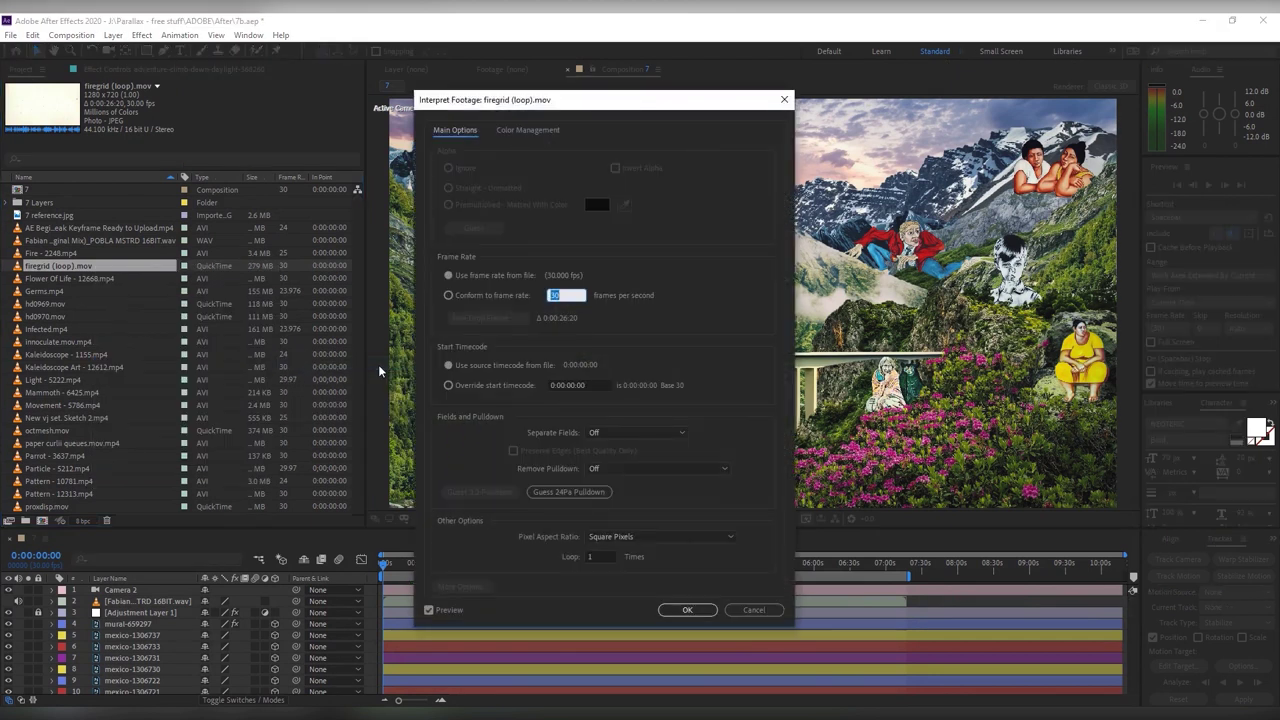
left_click(449, 296)
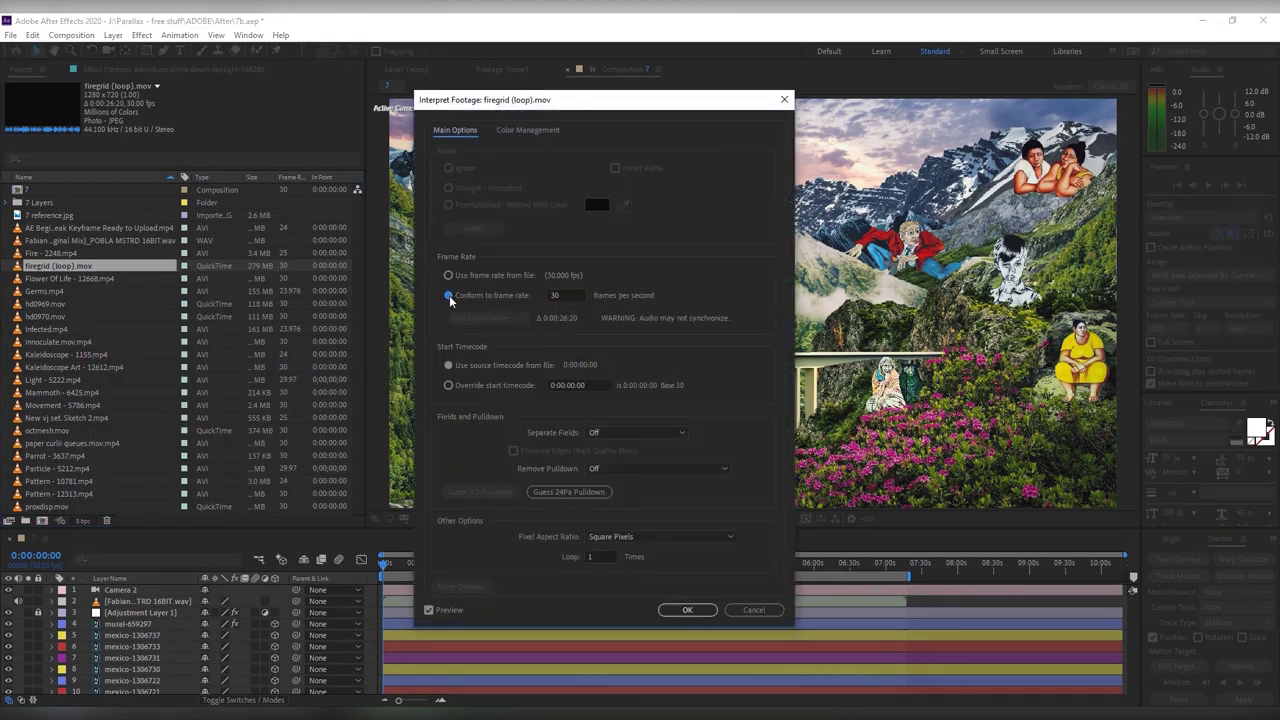
type("1")
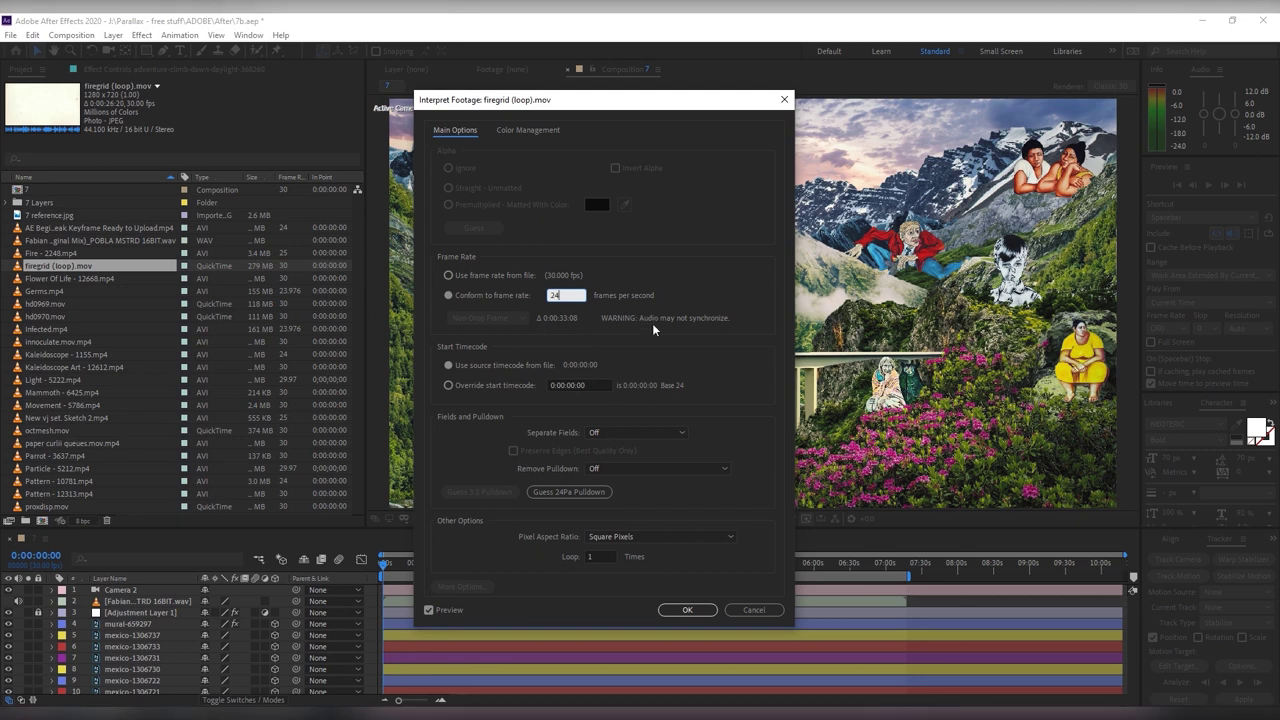
left_click(680, 606)
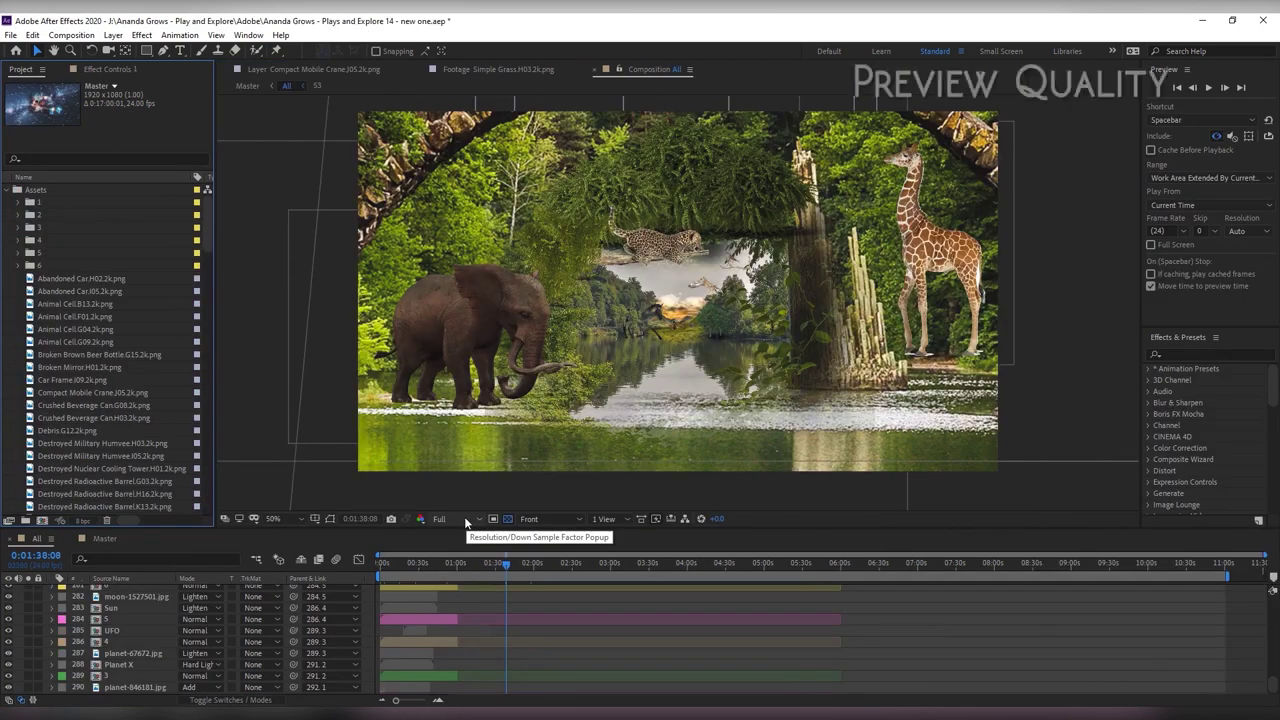
Set the viewer resolution to Quarter and preview the composition at 3:54 and 5:08
left_click(464, 517)
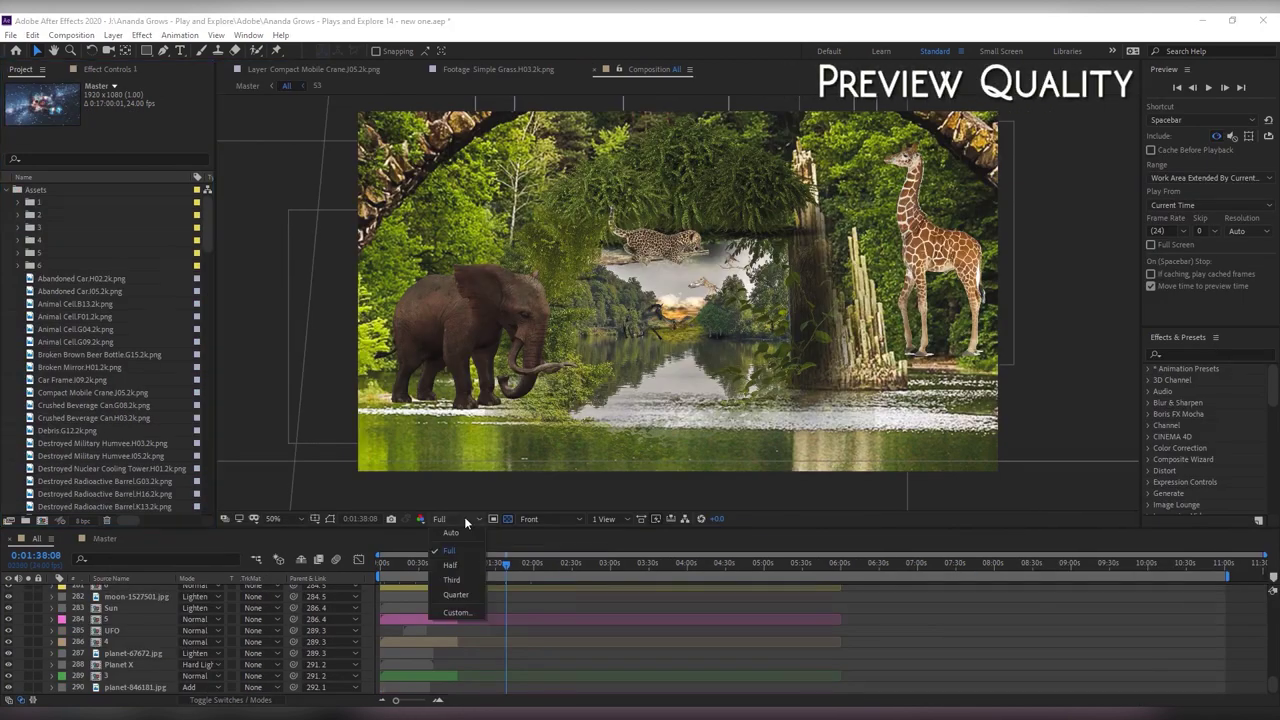
left_click(474, 595)
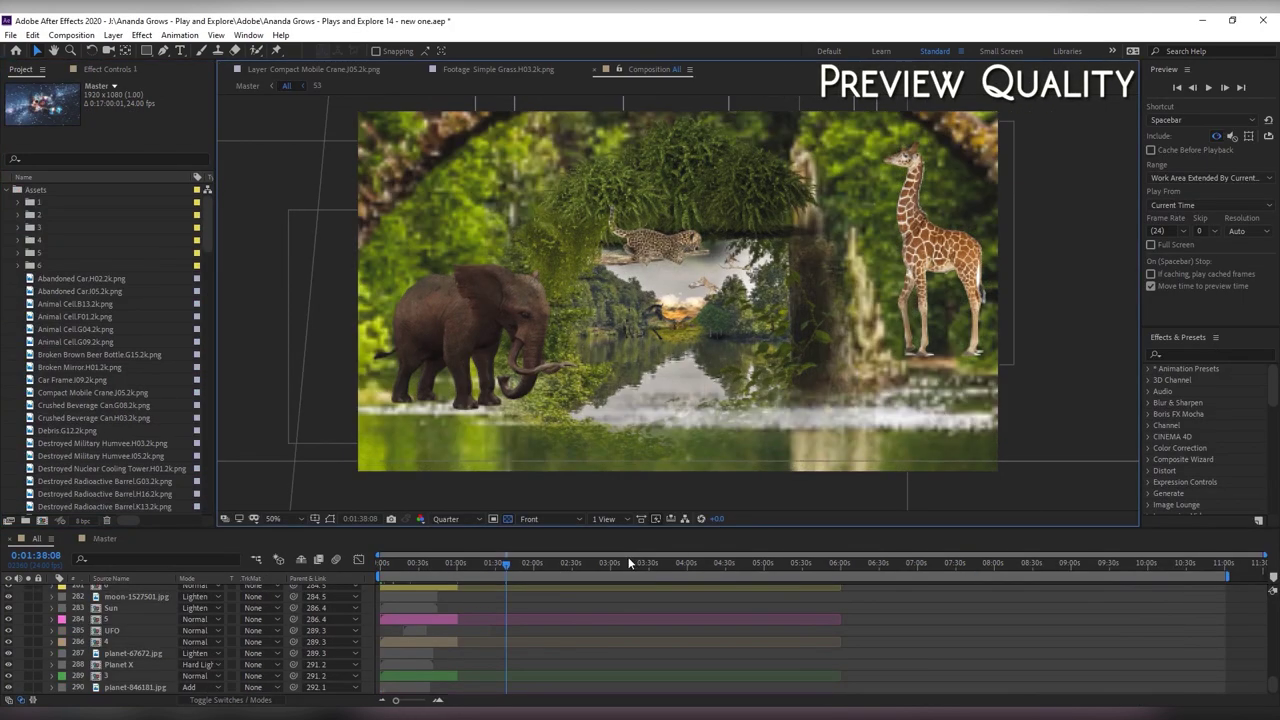
left_click(679, 562)
left_click(772, 563)
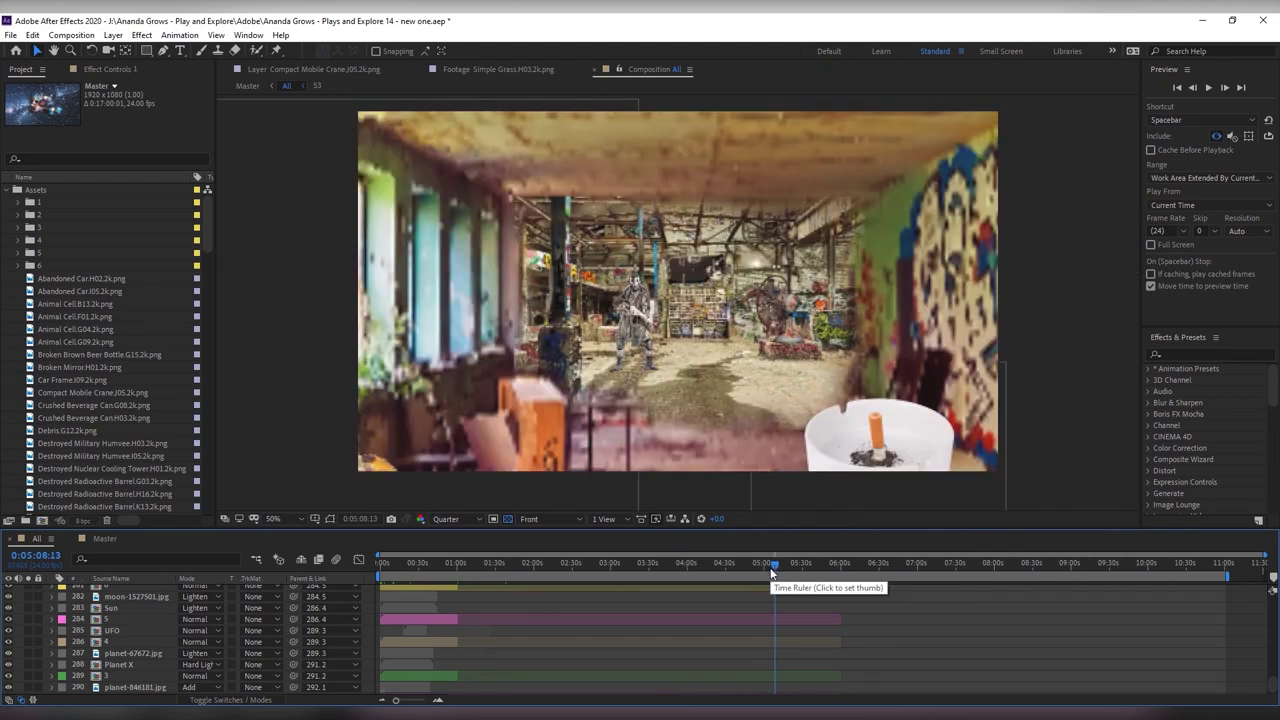
Switch Fast Previews to Fast Draft and play back the composition
left_click(655, 519)
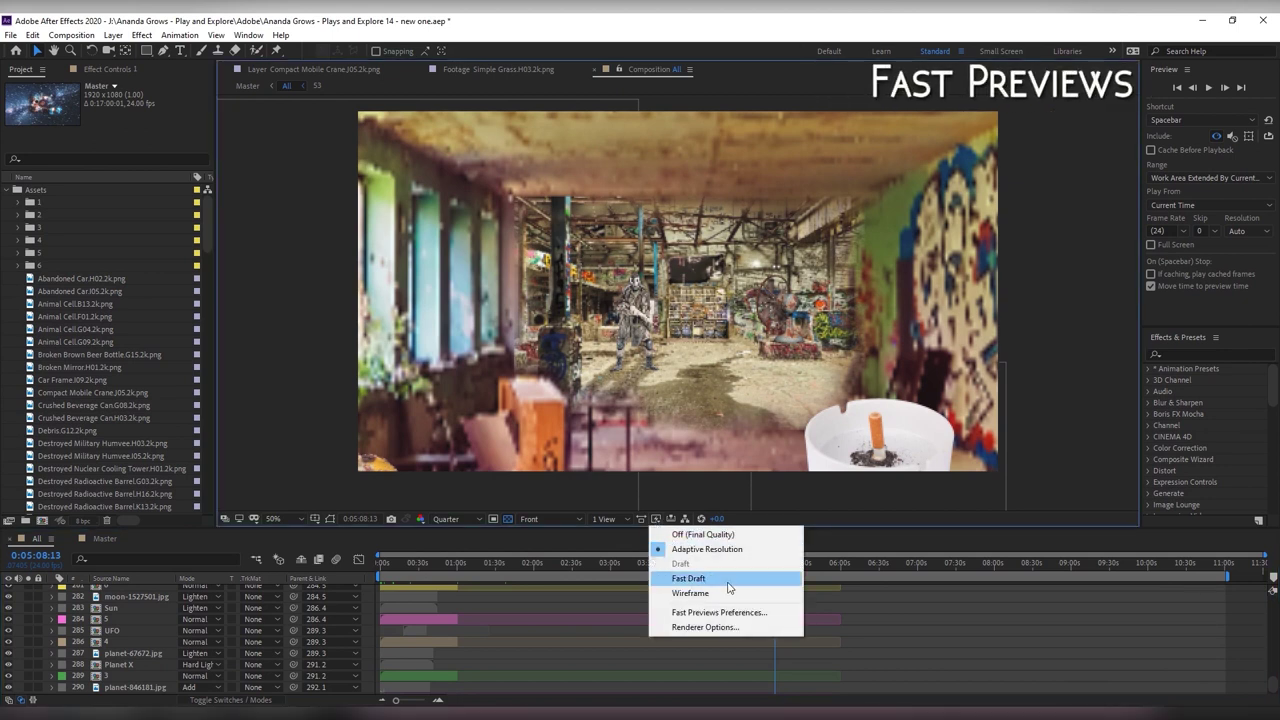
left_click(729, 580)
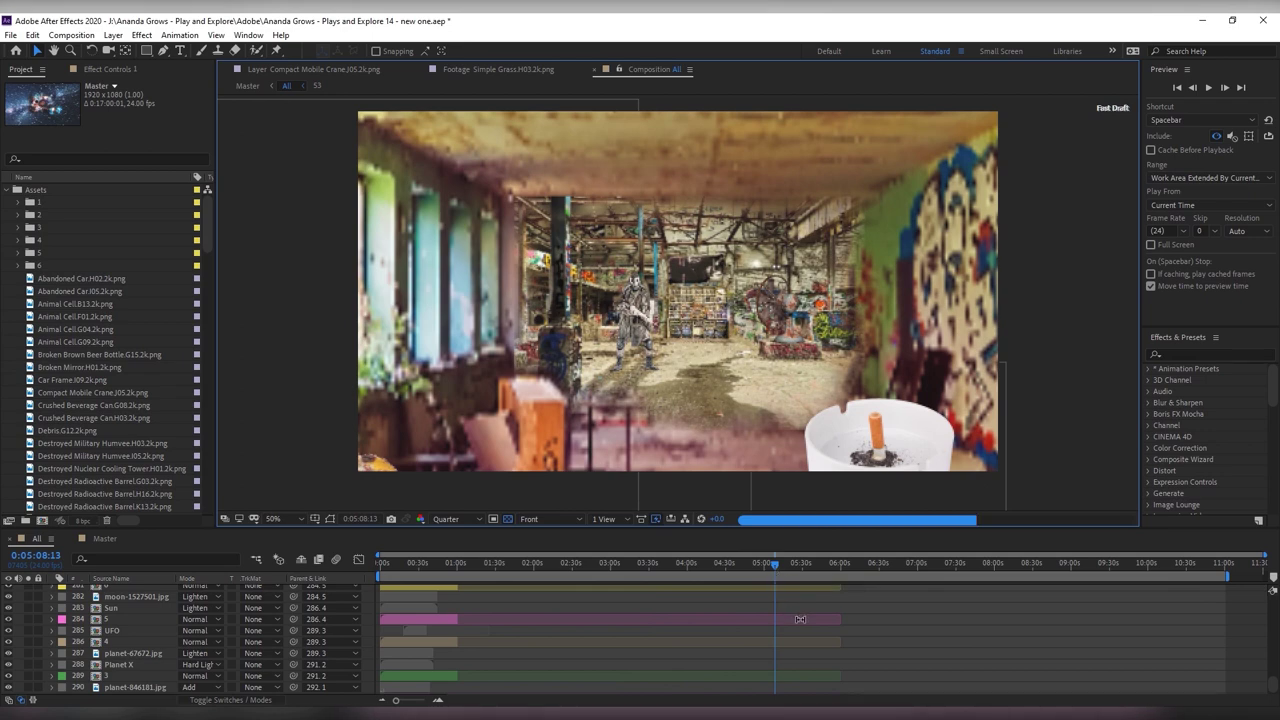
key("space")
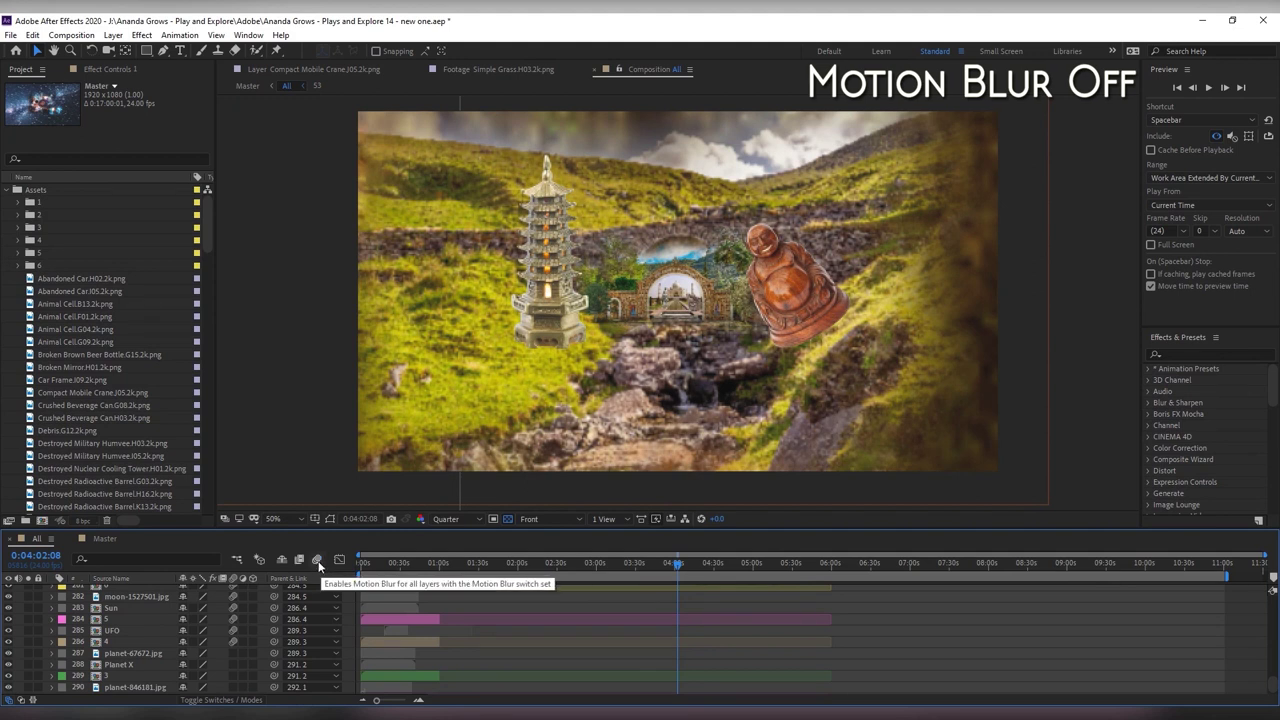
Scroll the layer list to reach the forest scene with the deer and gorilla
scroll(240, 663, "up", 10)
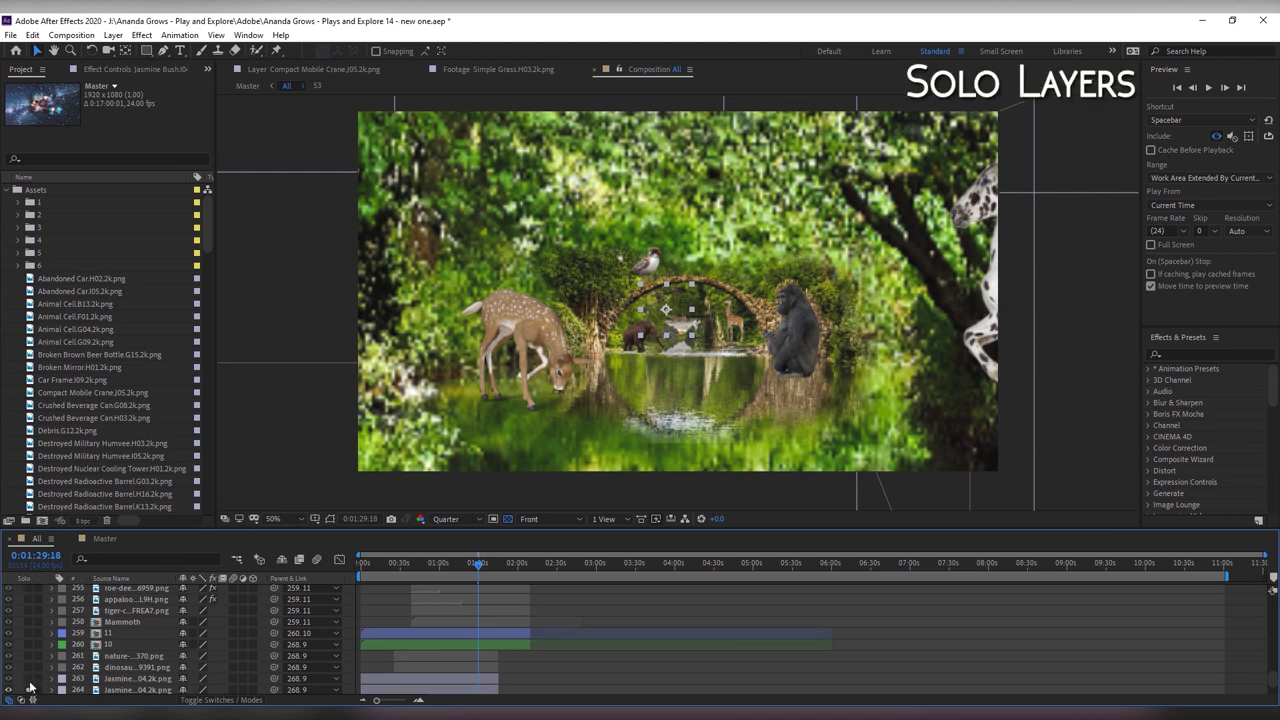
Toggle solo on the arch background layer off again, then select the Bird and gorilla layers
left_click(33, 628)
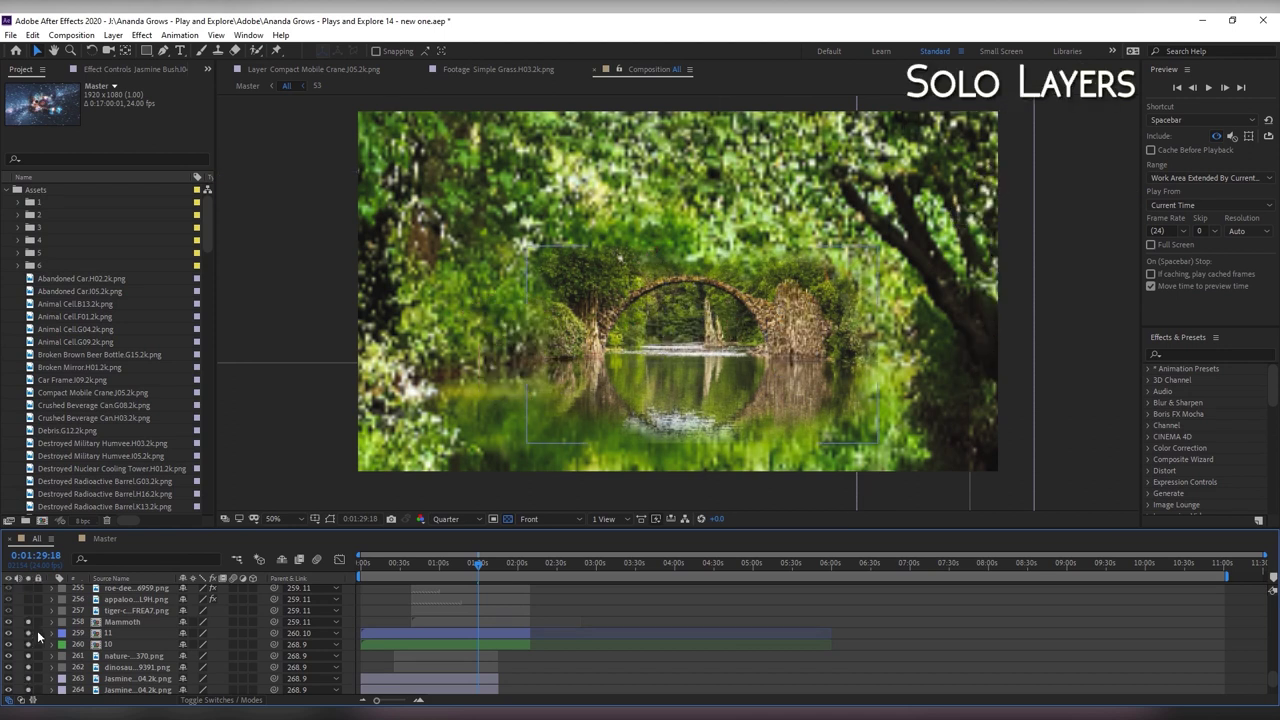
left_click(33, 628)
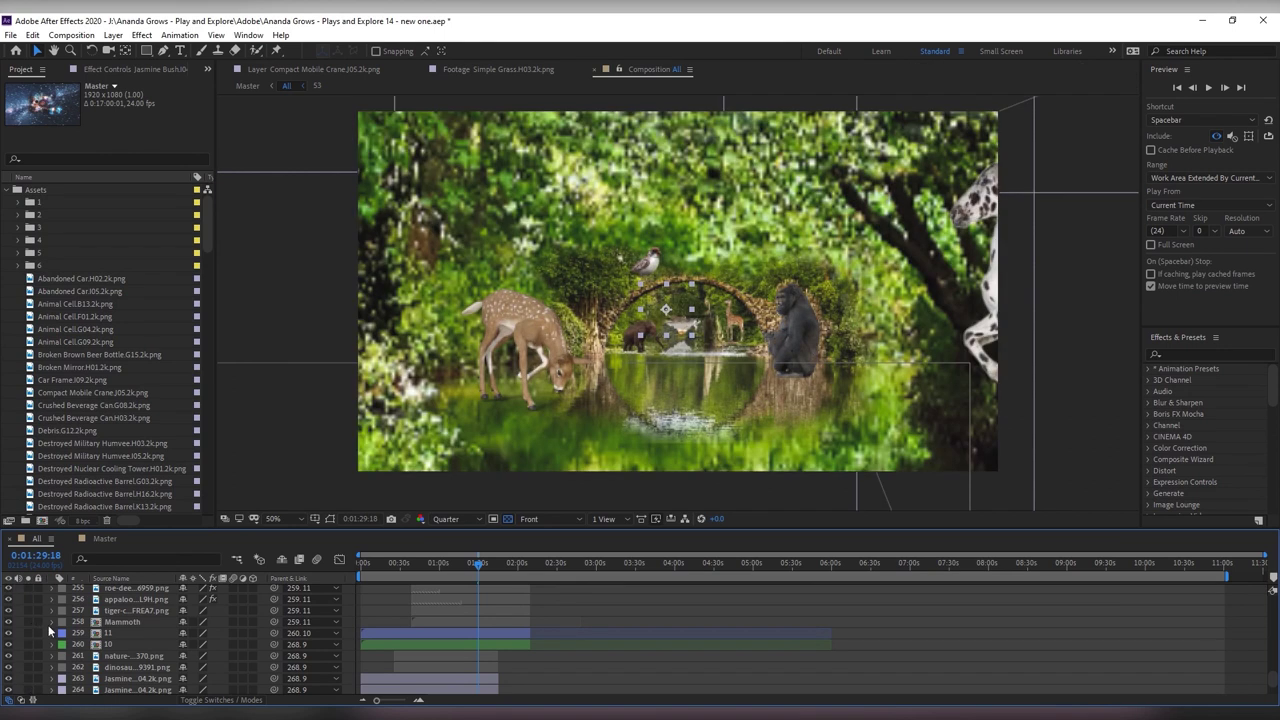
left_click(140, 599)
scroll(140, 610, "up", 3)
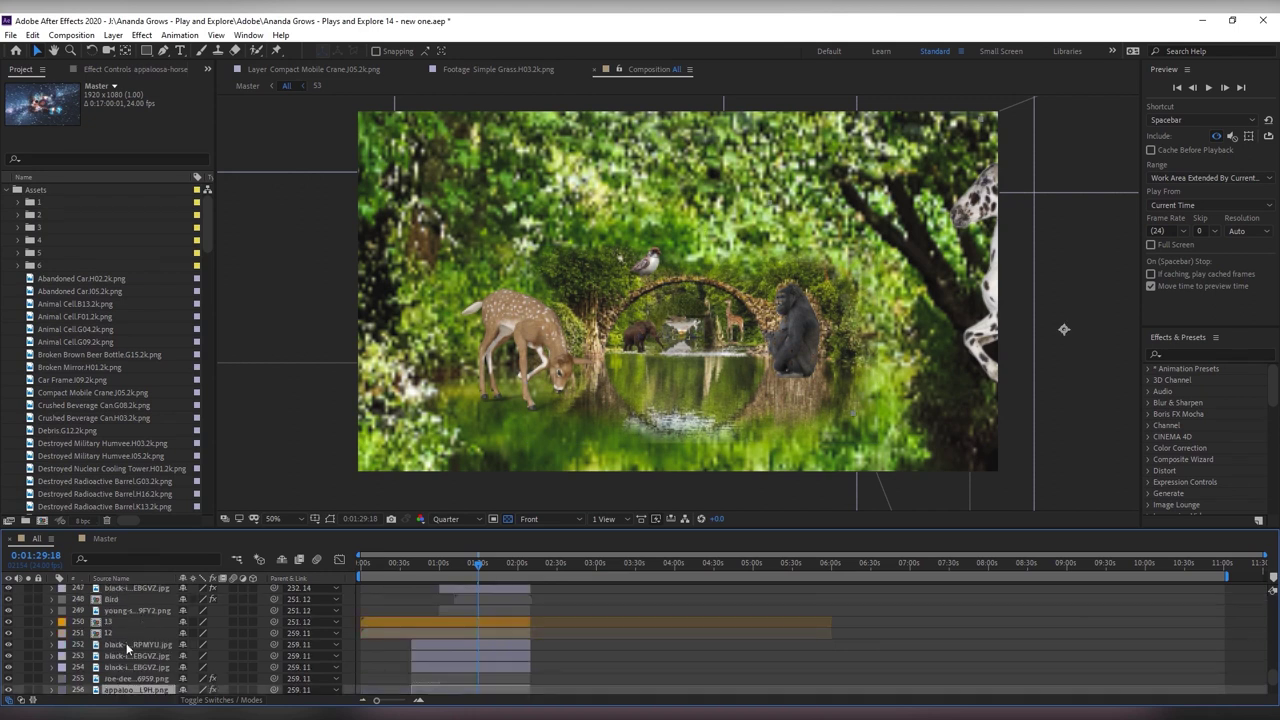
left_click(120, 647)
left_click(118, 600)
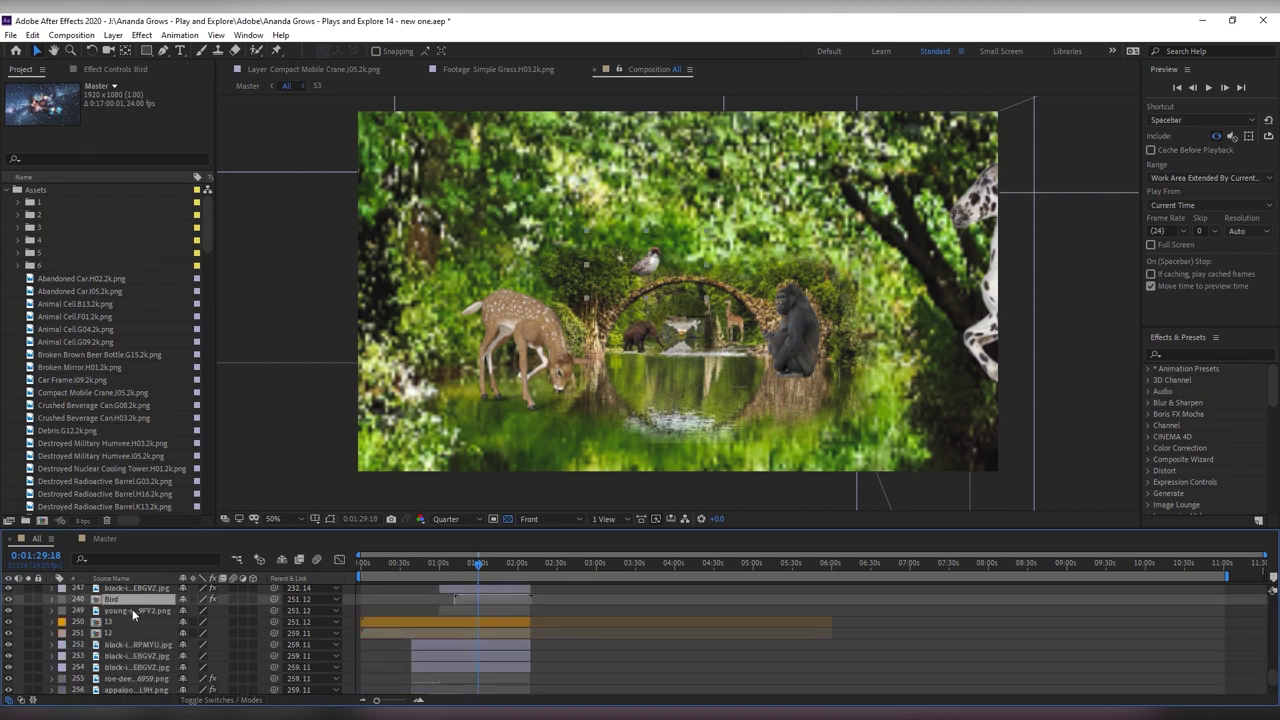
left_click(133, 611)
Solo the Bird and gorilla layers and set preview resolution back to Full
left_click(29, 600)
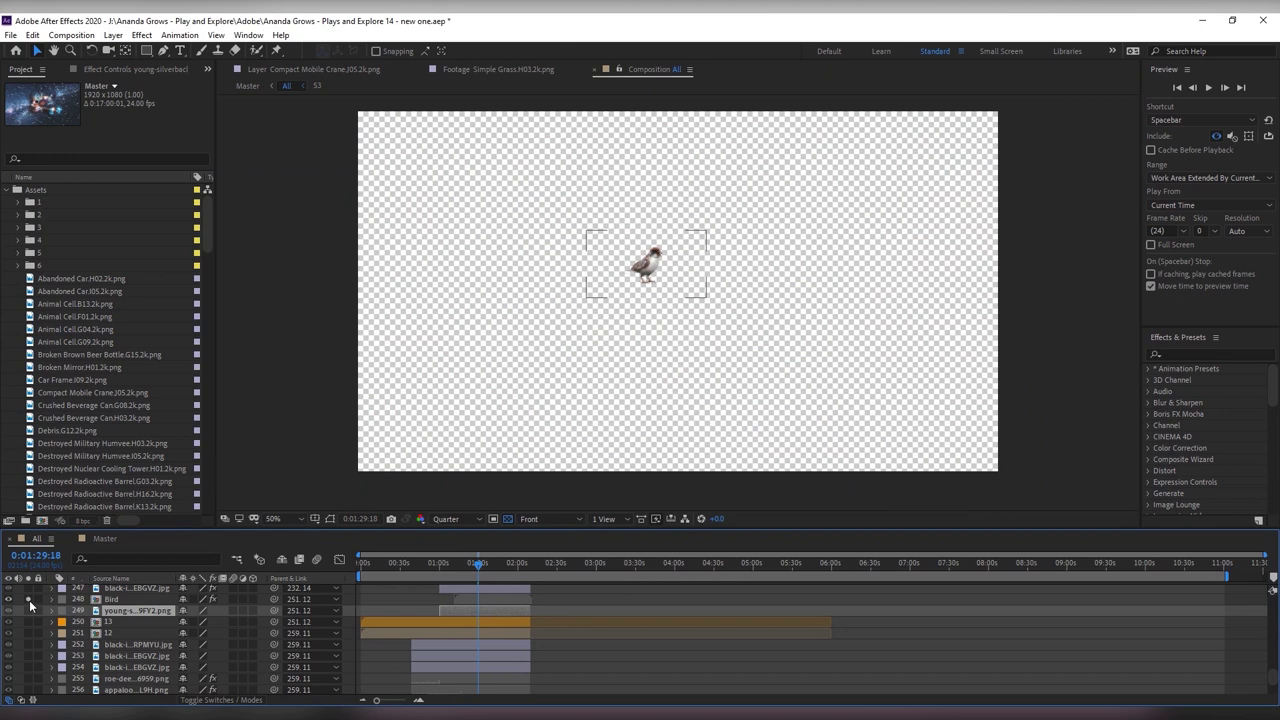
left_click(29, 611)
left_click(447, 519)
left_click(451, 551)
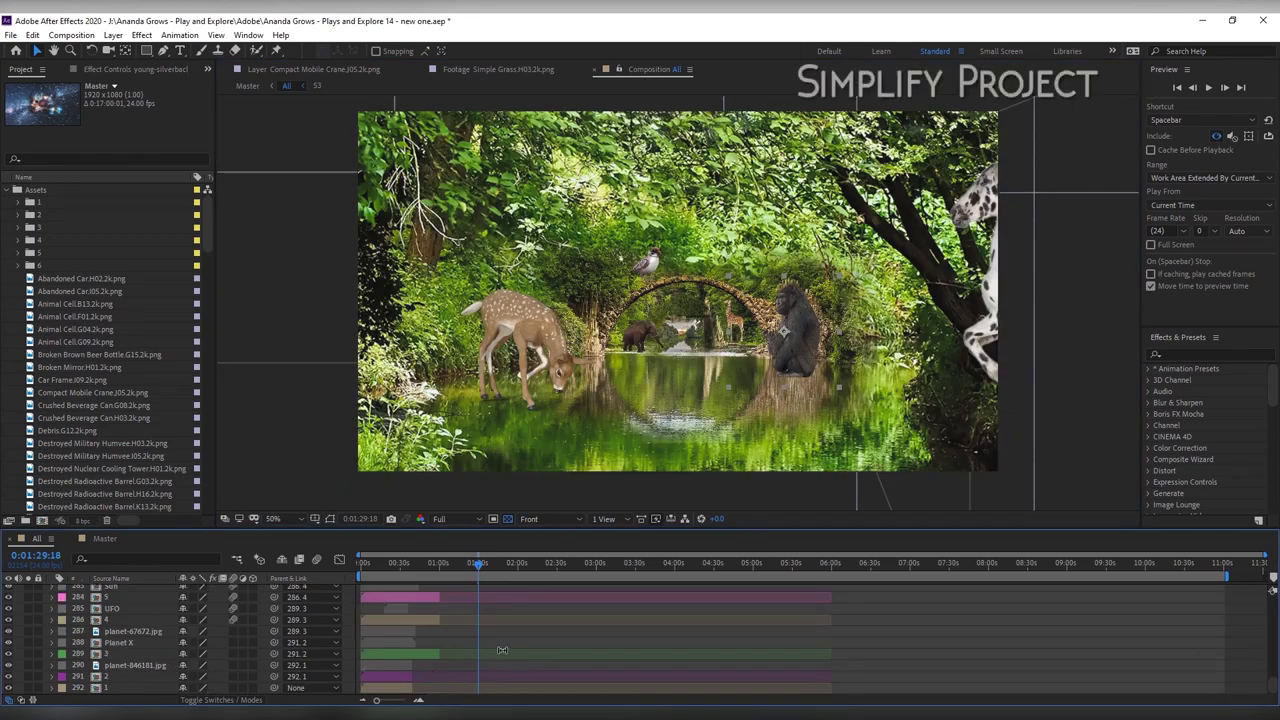
Scroll the timeline layer list from layer 260 up to layer 1
scroll(529, 650, "down", 3)
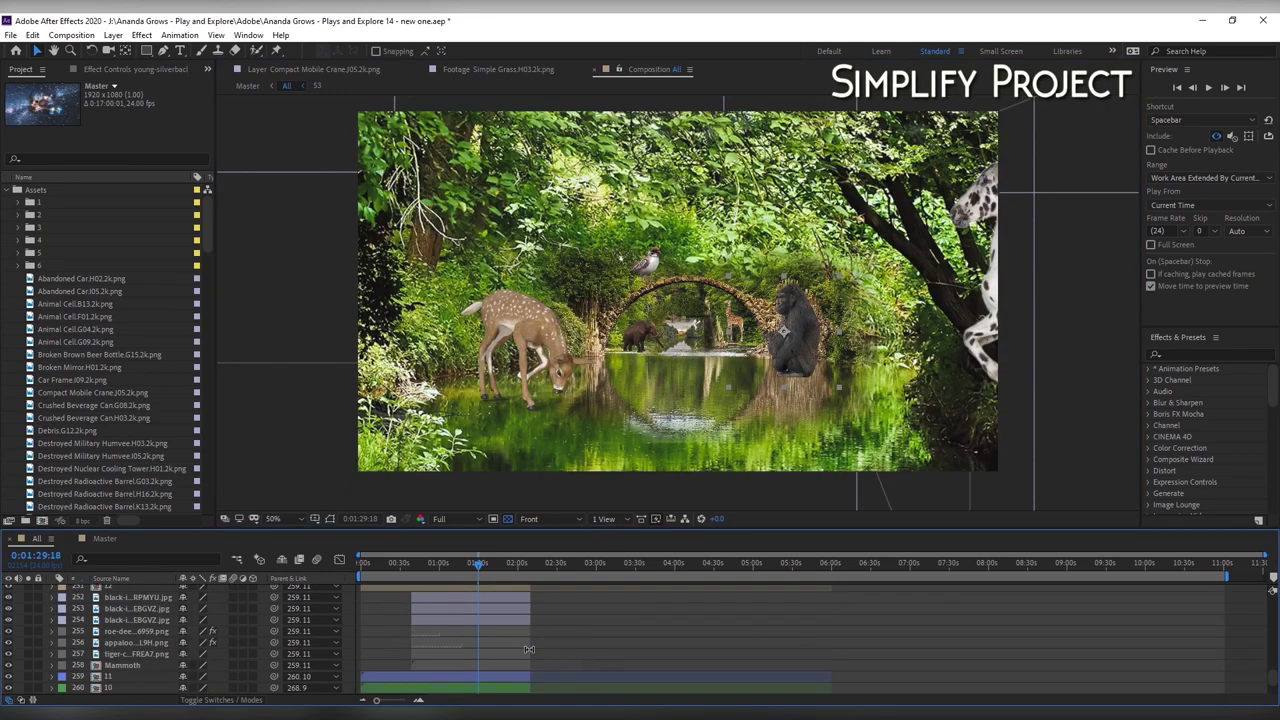
scroll(529, 650, "up", 10)
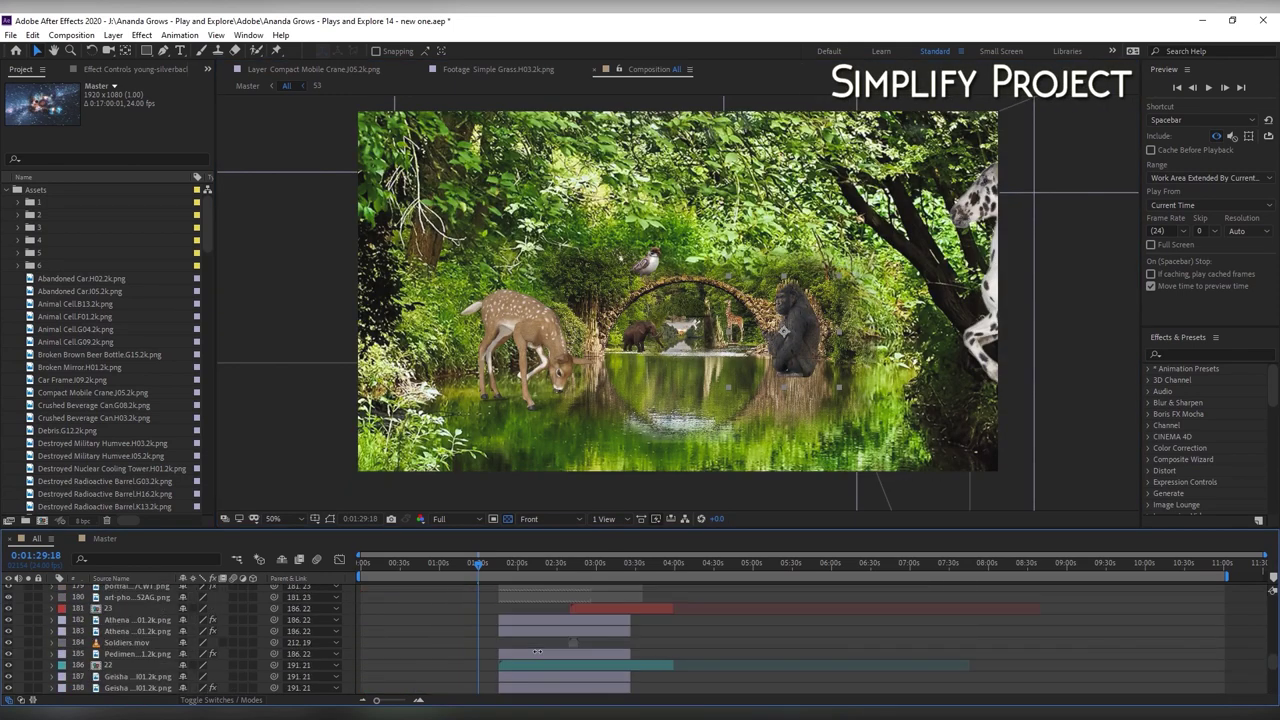
scroll(537, 651, "up", 8)
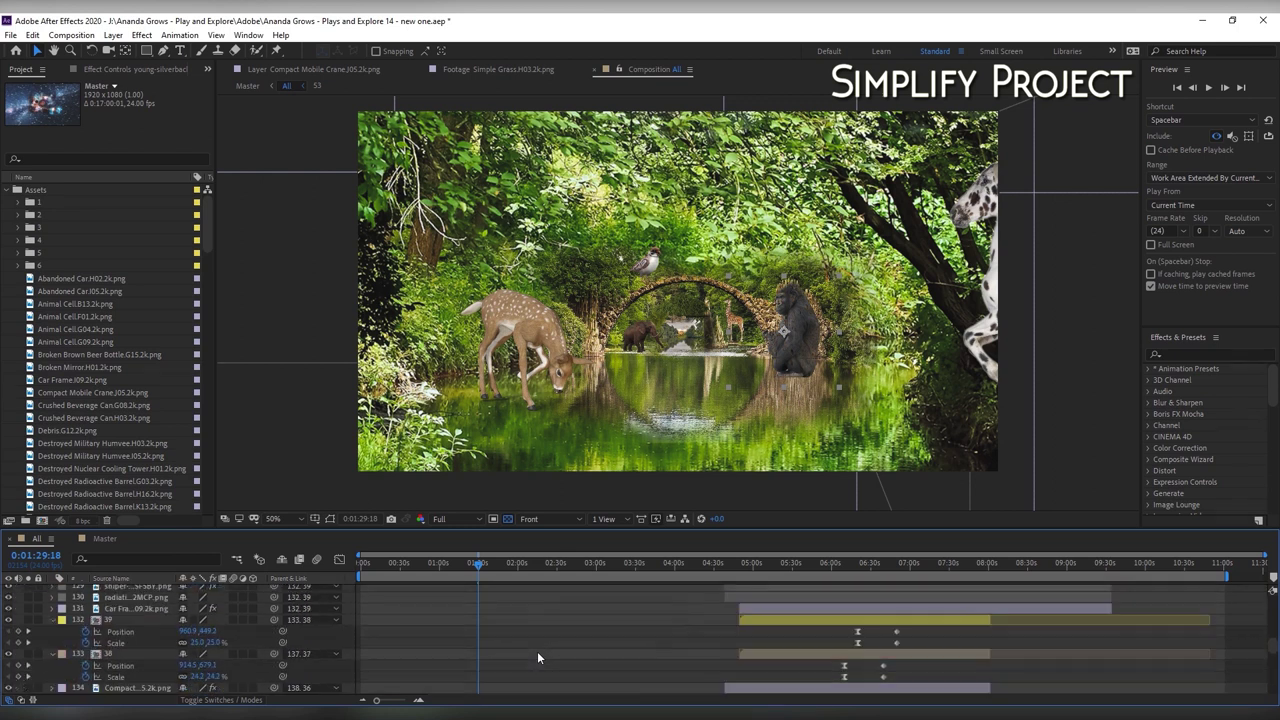
scroll(537, 651, "up", 6)
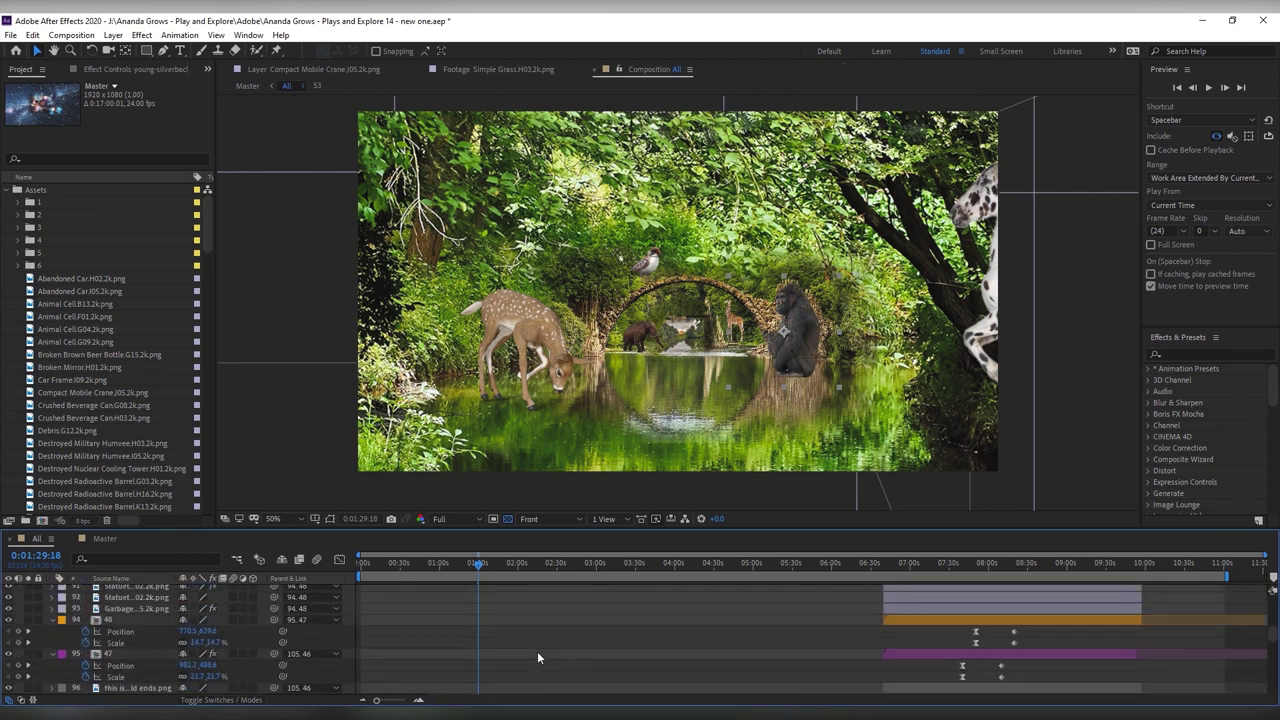
scroll(537, 657, "up", 15)
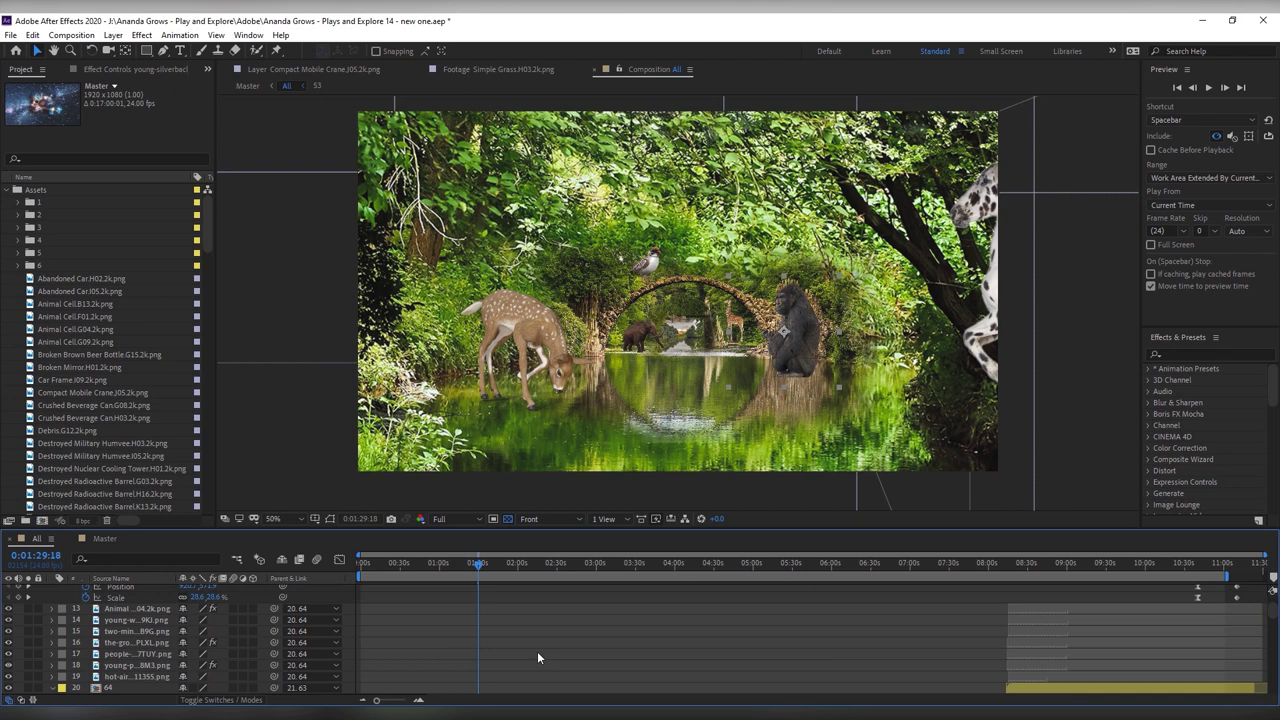
scroll(537, 657, "up", 4)
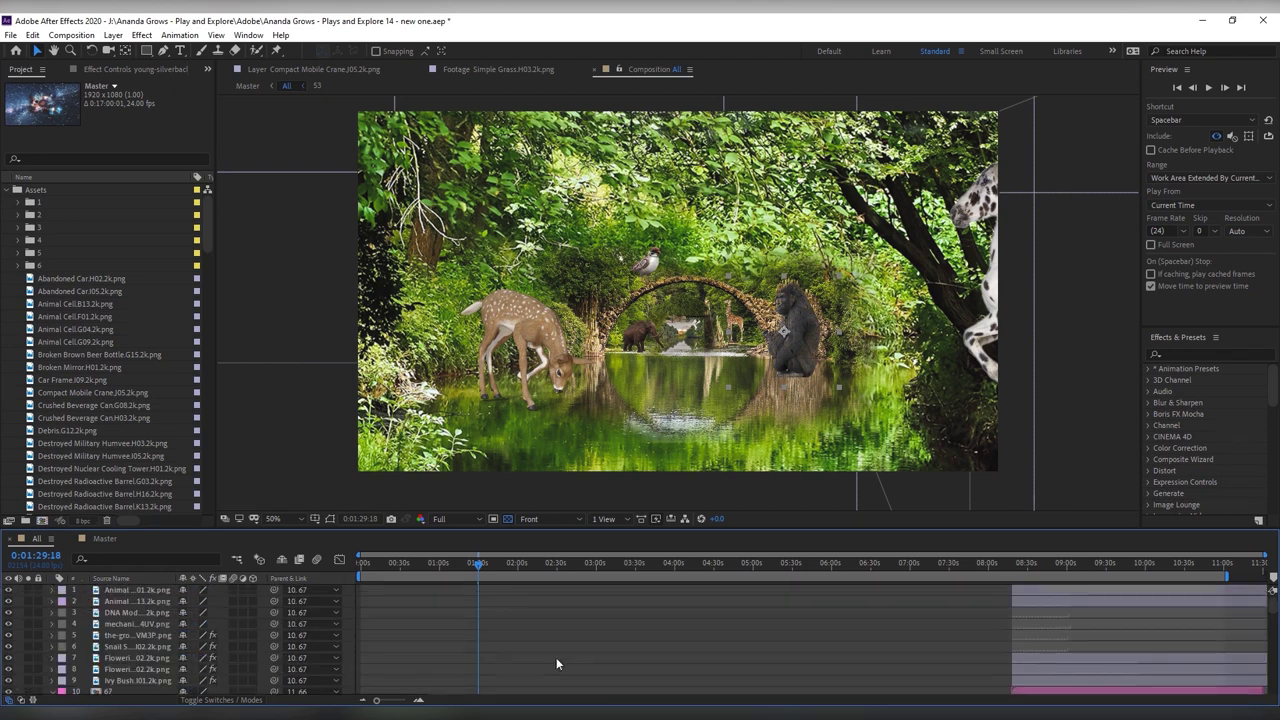